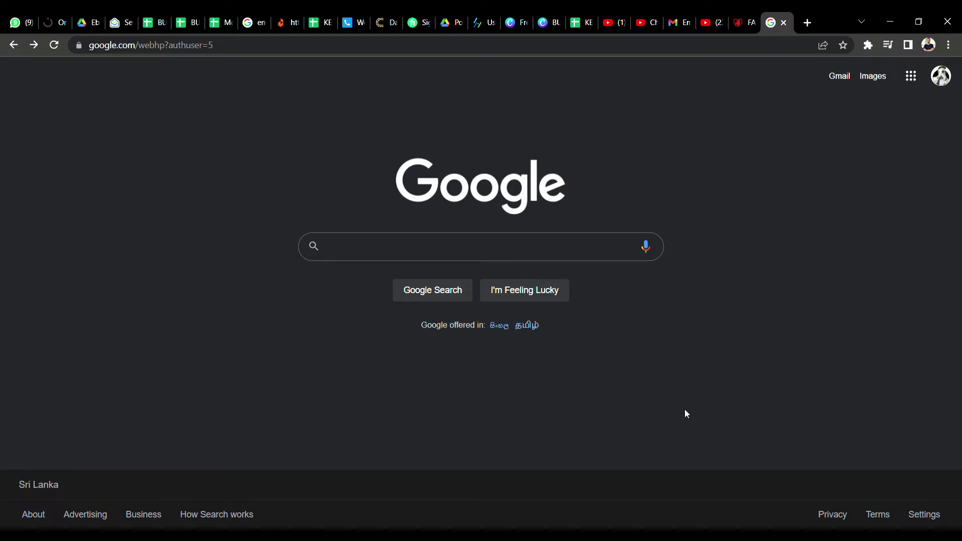
Search Google for 'canva' and open the official Canva website.
type("canva")
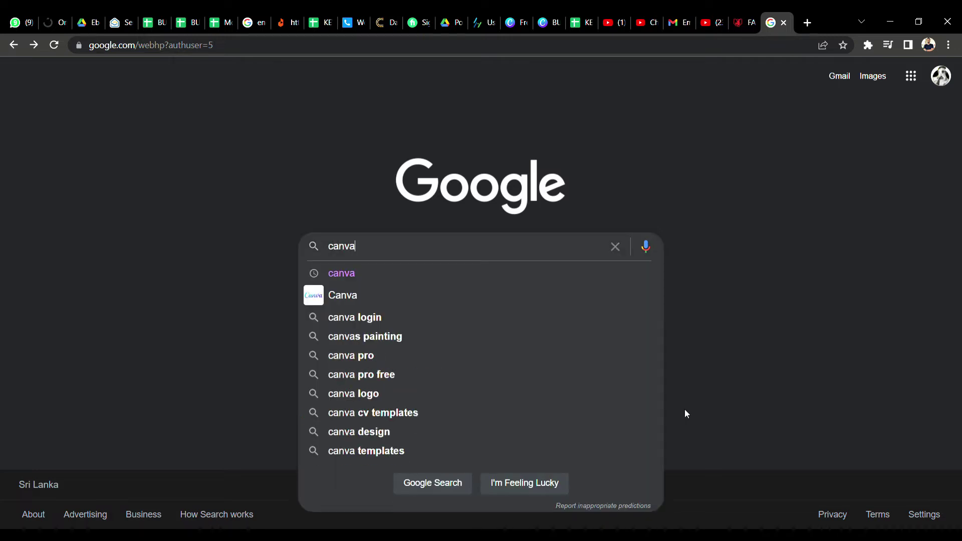
key("Return")
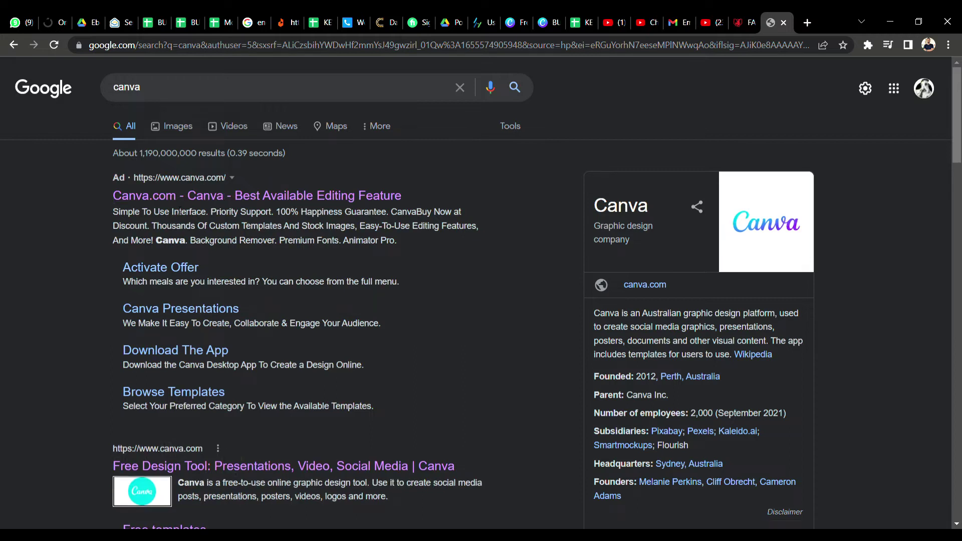
left_click(213, 203)
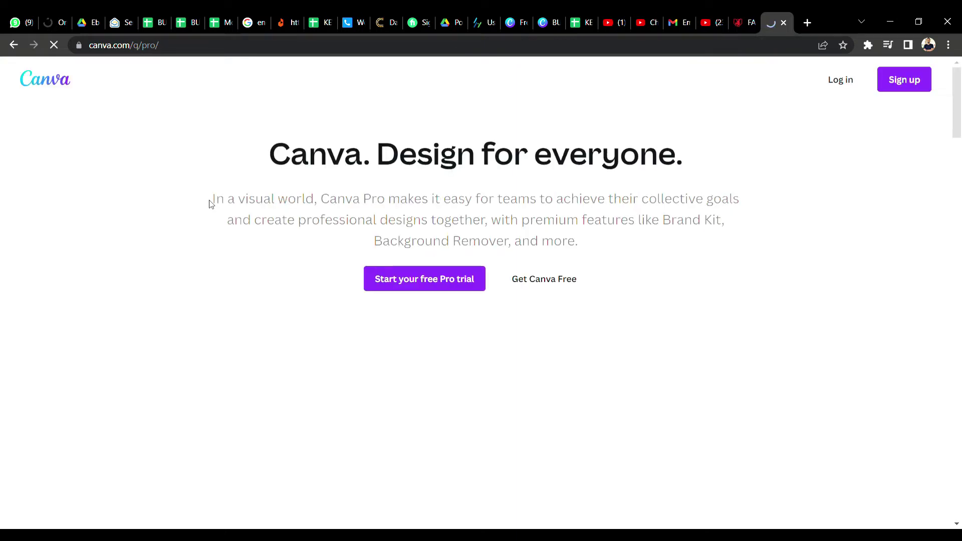
From the Canva home page, create a blank YouTube Channel Art design via a 'youtube channel' search.
left_click(53, 86)
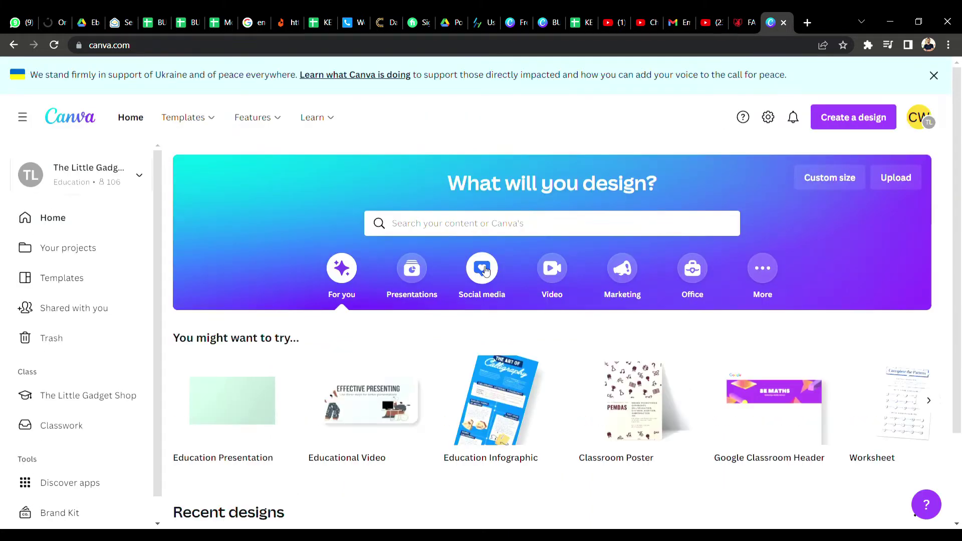
left_click(846, 126)
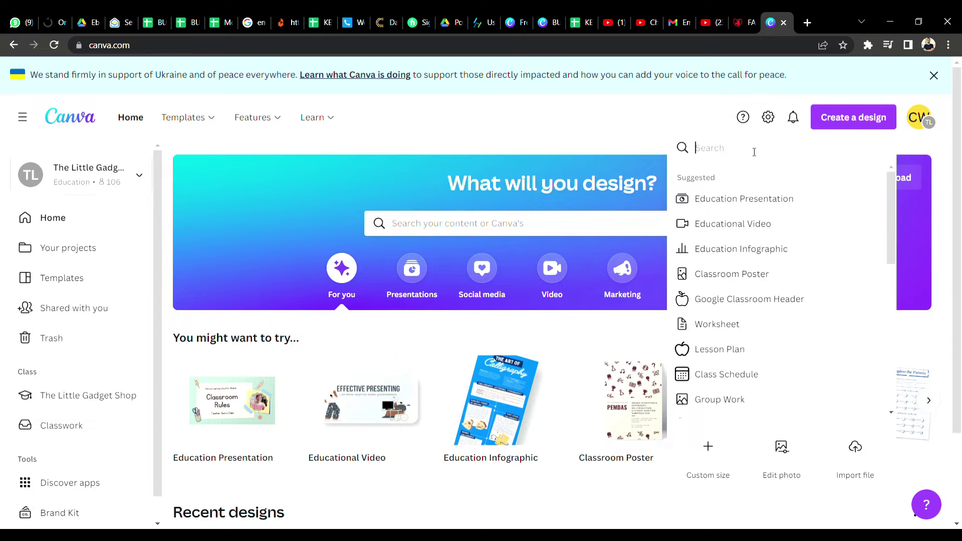
type("yout")
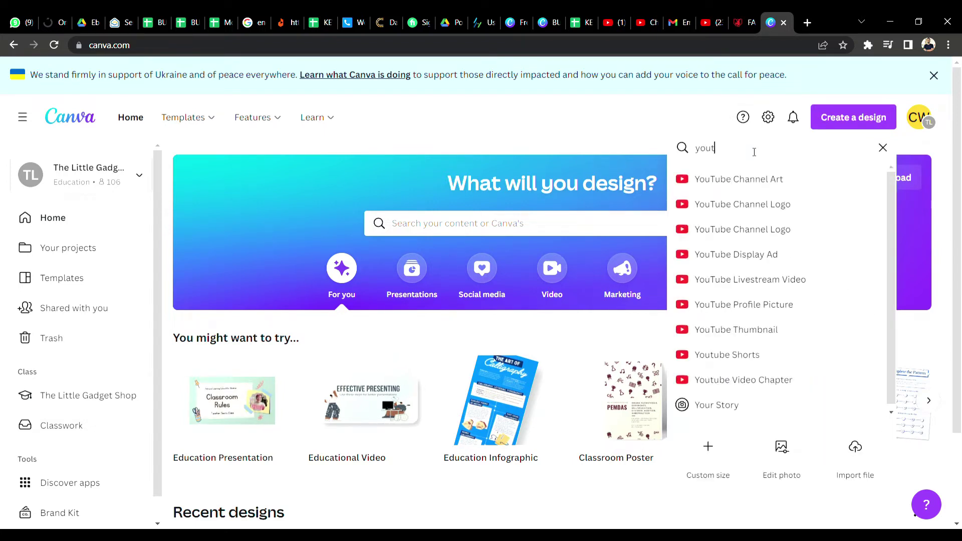
type("ube channel")
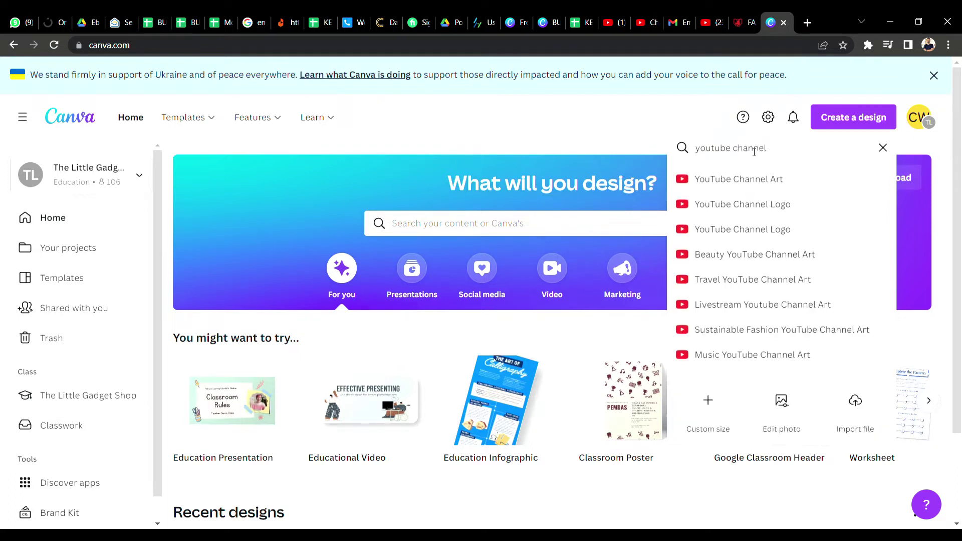
left_click(771, 184)
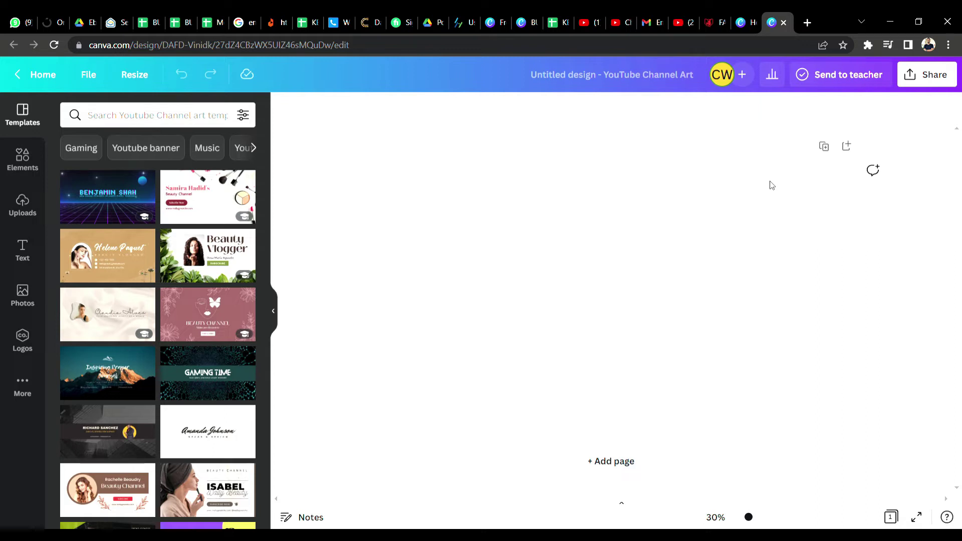
mouse_move(107, 197)
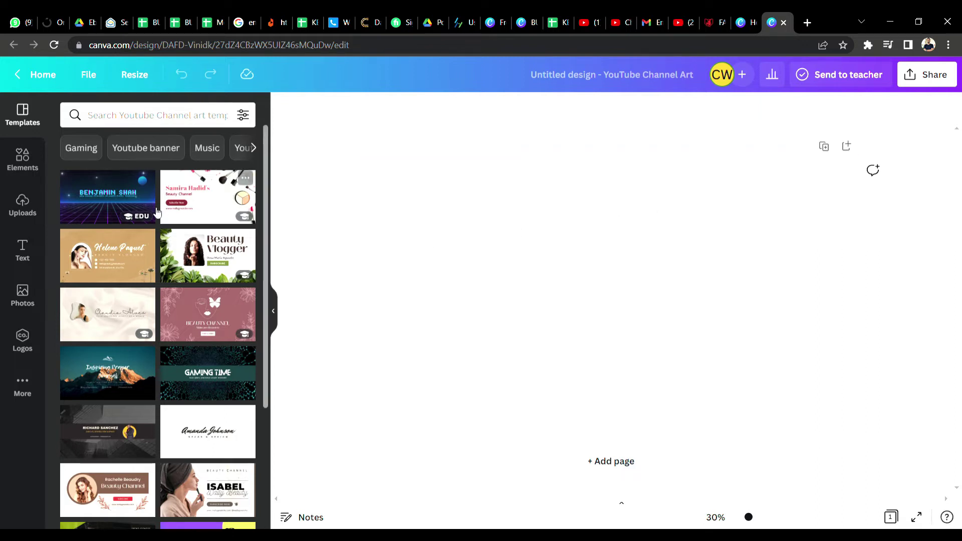
Add a square shape from Elements and adjust its height.
left_click(27, 167)
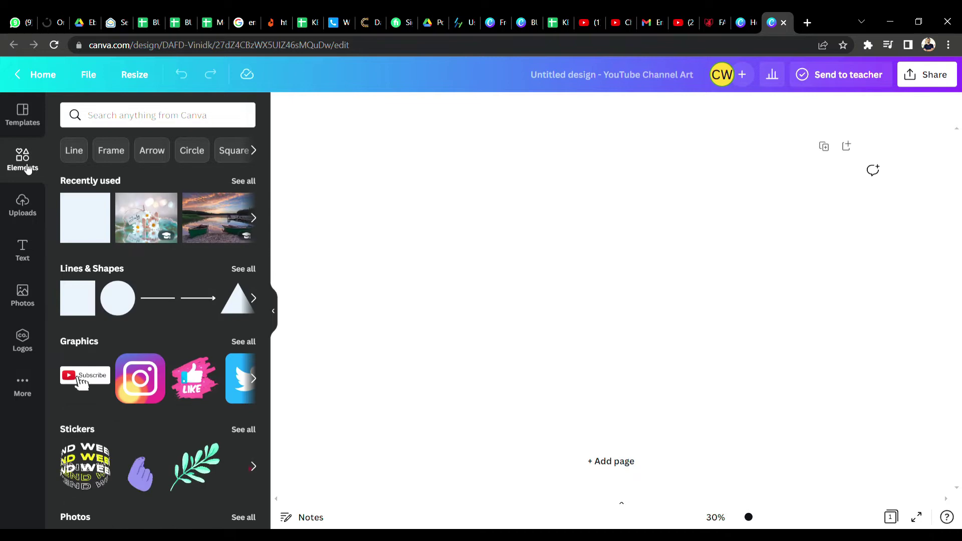
left_click(89, 235)
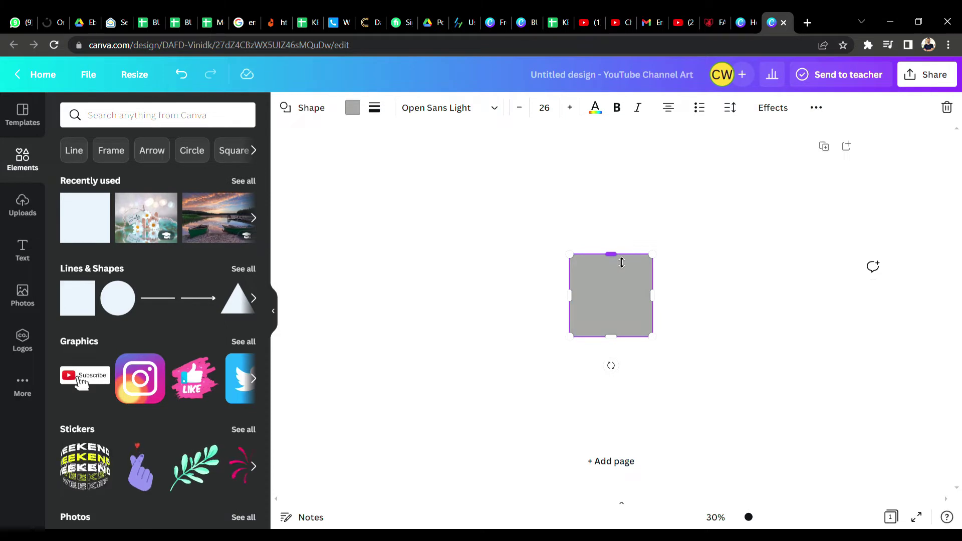
left_click_drag(622, 263, 625, 286)
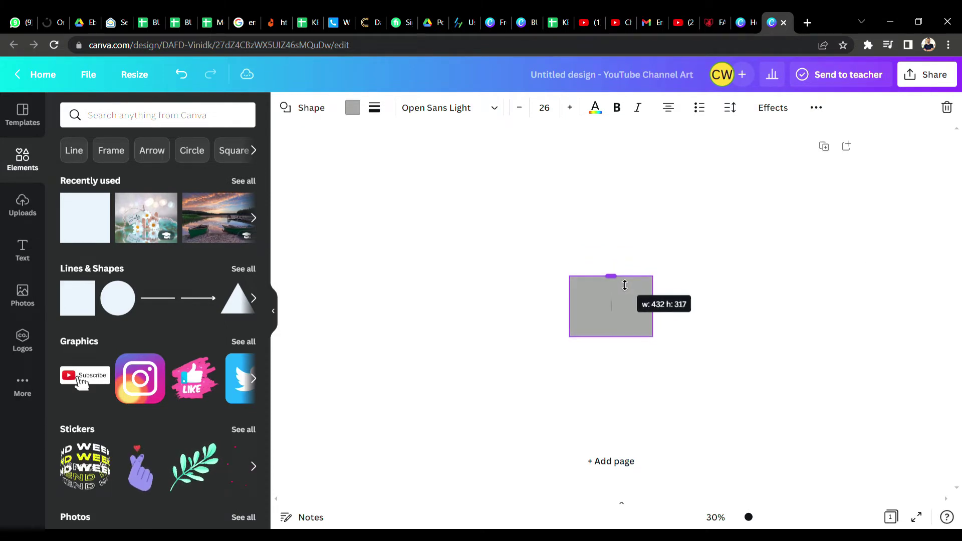
left_click_drag(625, 285, 624, 266)
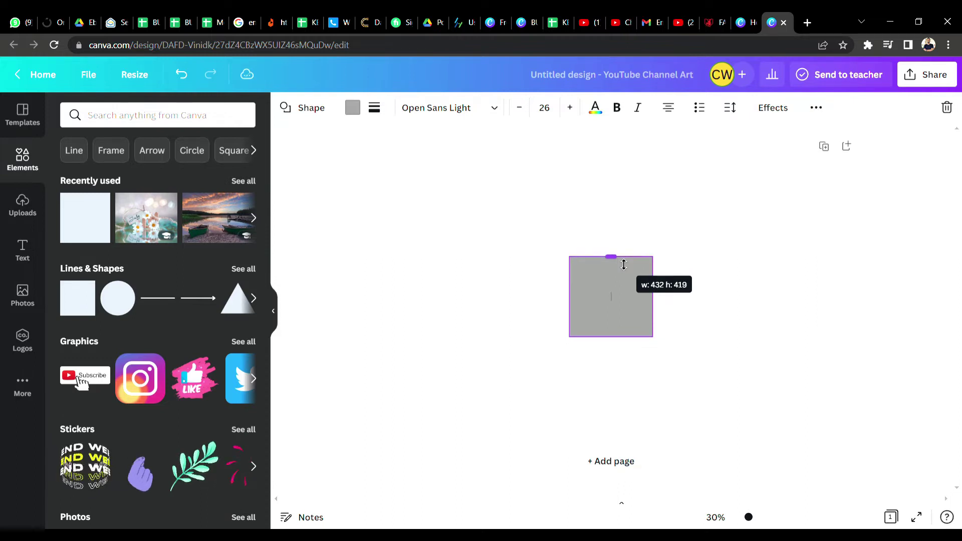
left_click_drag(624, 267, 625, 264)
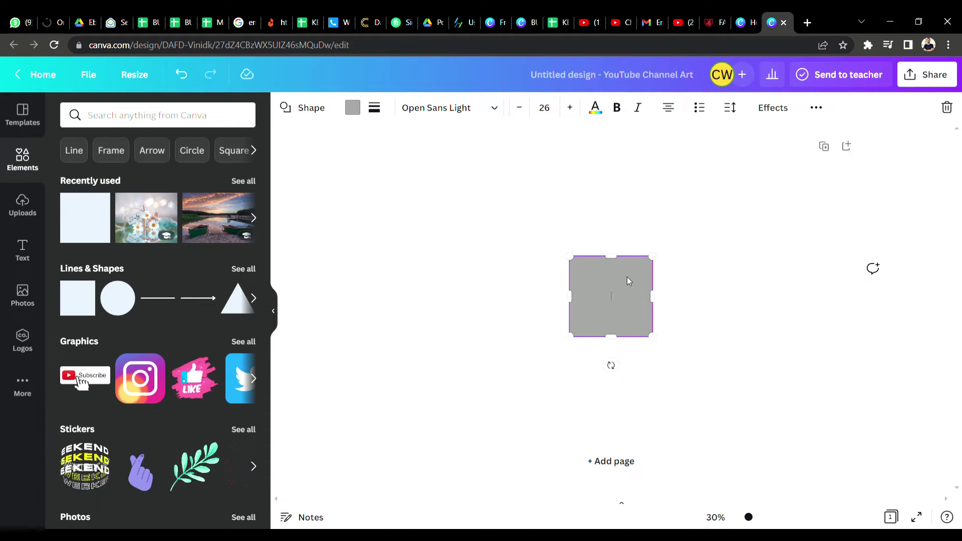
Stretch the shape into a 1,546 by 422 bar and centre it on the page.
left_click_drag(663, 305, 832, 298)
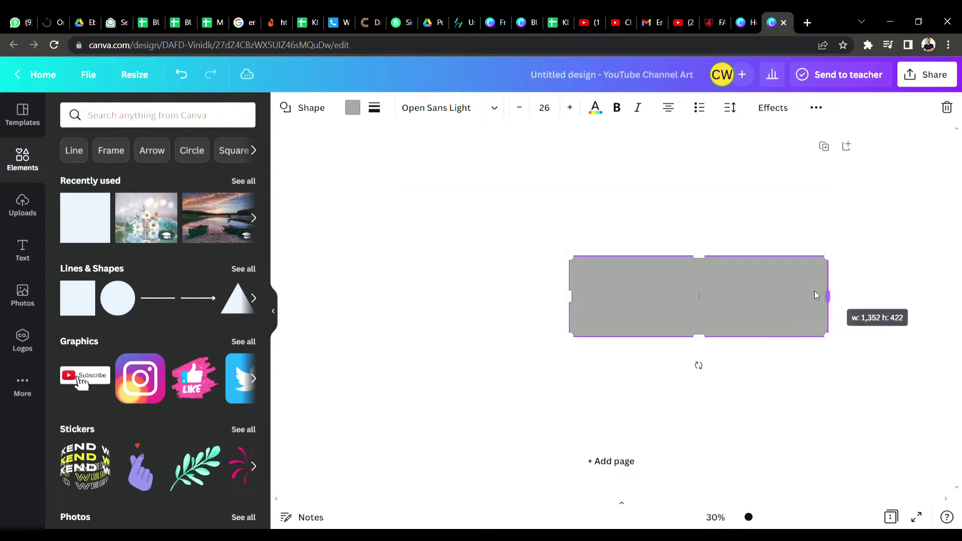
left_click_drag(575, 305, 537, 306)
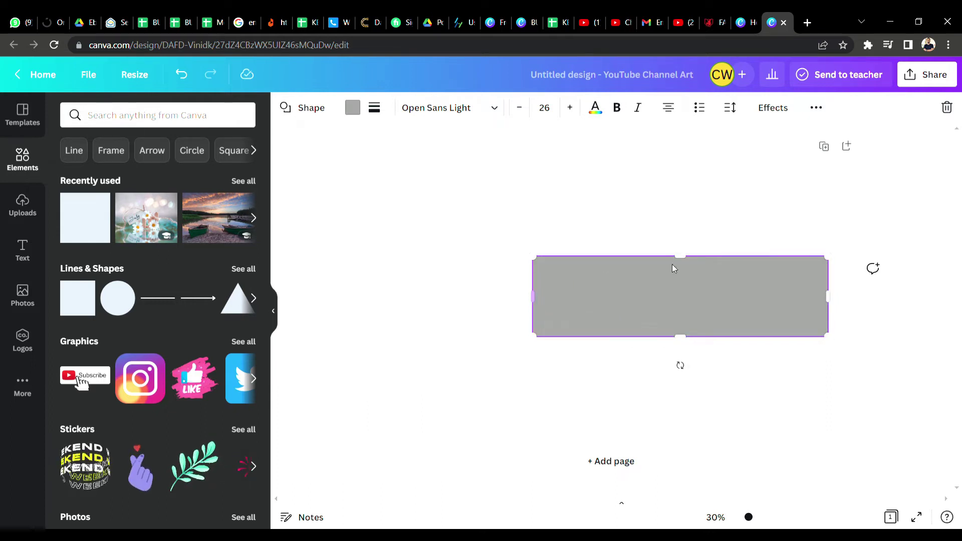
left_click_drag(686, 263, 690, 264)
left_click_drag(689, 264, 690, 263)
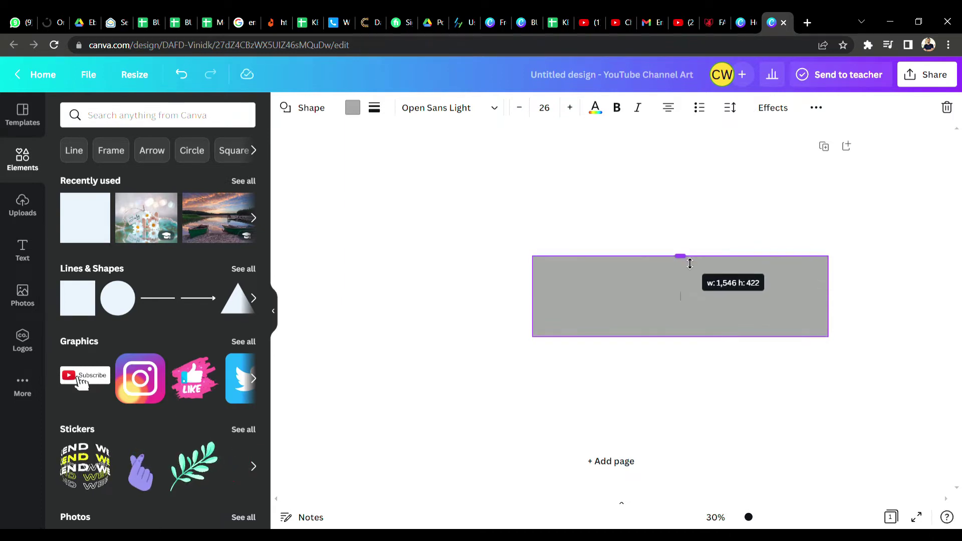
left_click_drag(690, 264, 690, 264)
double_click(741, 269)
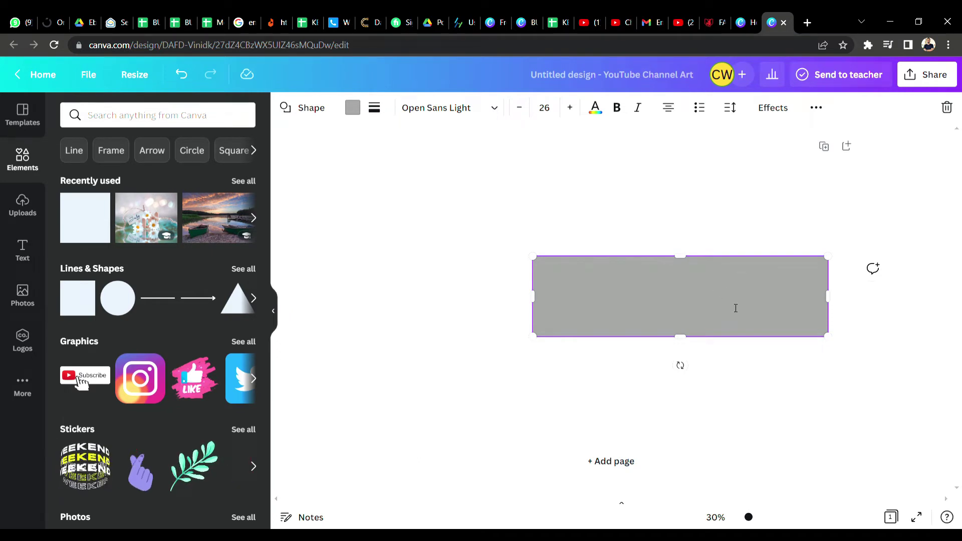
mouse_move(736, 272)
left_mouse_down()
mouse_move(707, 287)
mouse_move(672, 279)
left_mouse_up()
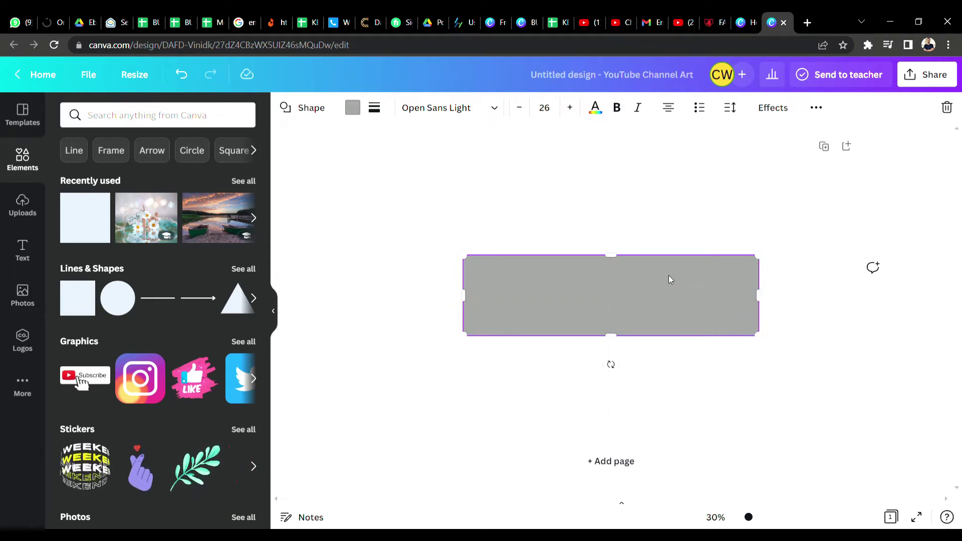
Add a second square over the bar's lower edge and colour it pink.
left_click(558, 365)
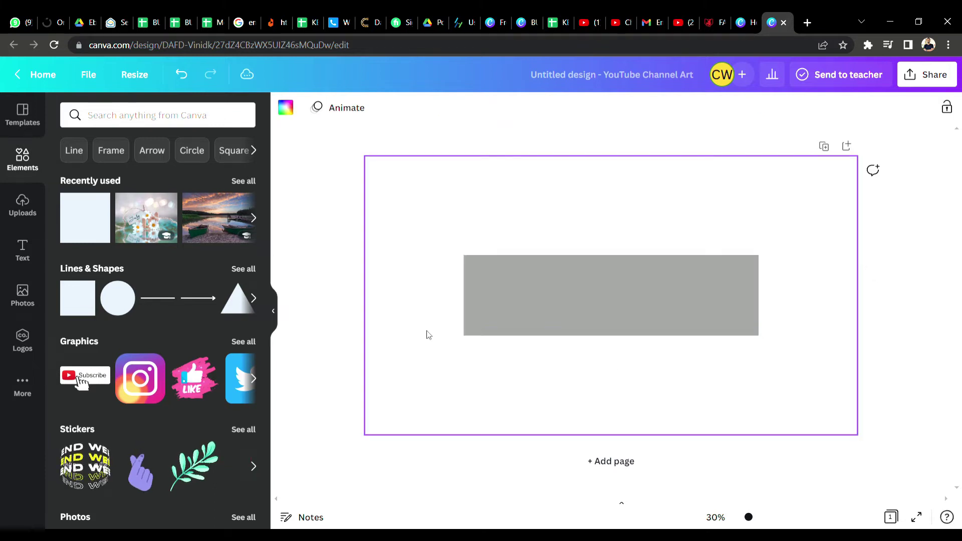
left_click(97, 222)
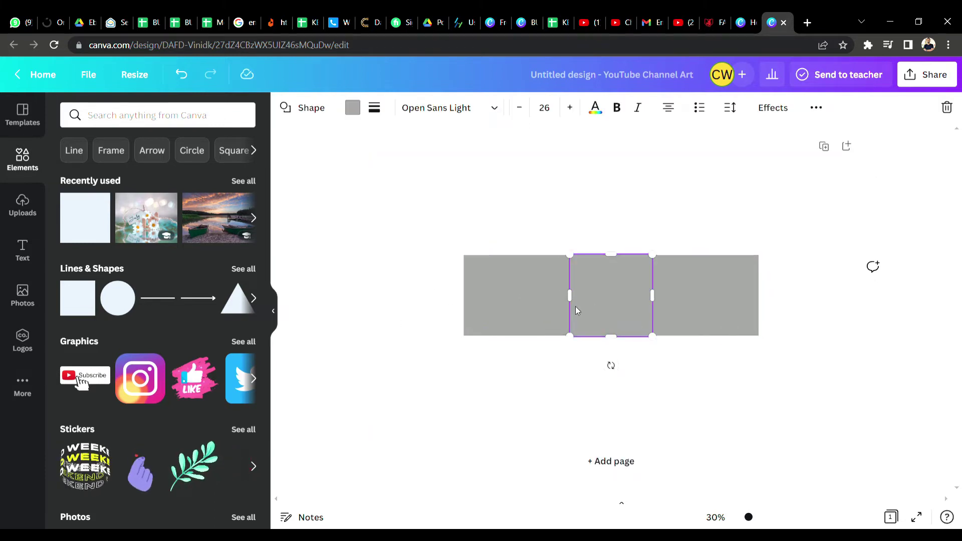
left_click_drag(619, 311, 647, 356)
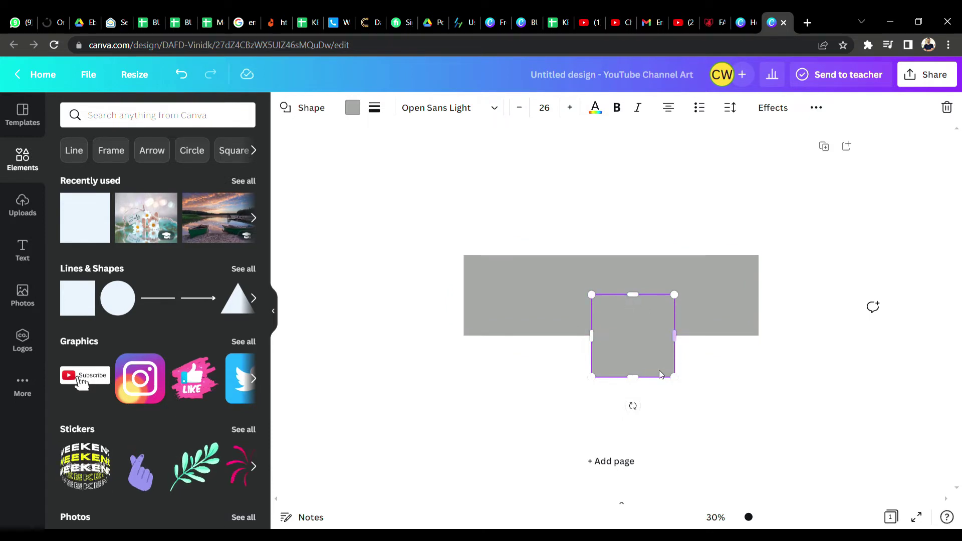
left_click(354, 109)
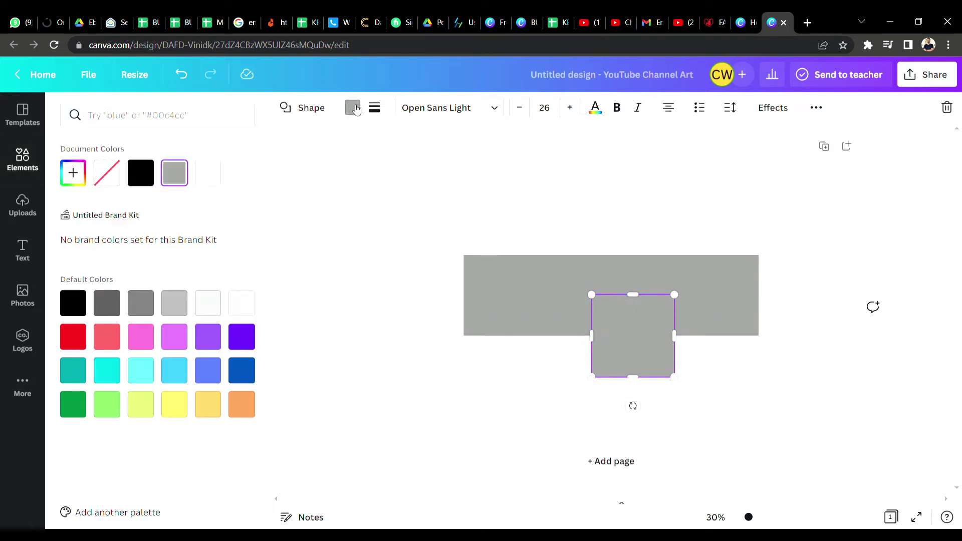
left_click(145, 337)
Recolour the bar light green and centre the pink square on it.
left_click(547, 308)
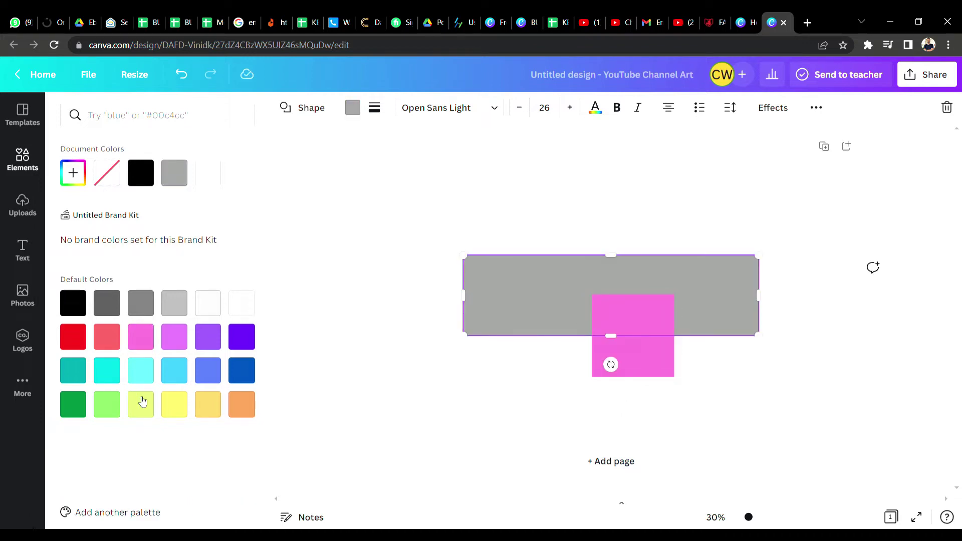
left_click(107, 404)
left_click(630, 357)
mouse_move(642, 356)
left_mouse_down()
mouse_move(617, 320)
mouse_move(628, 321)
left_mouse_up()
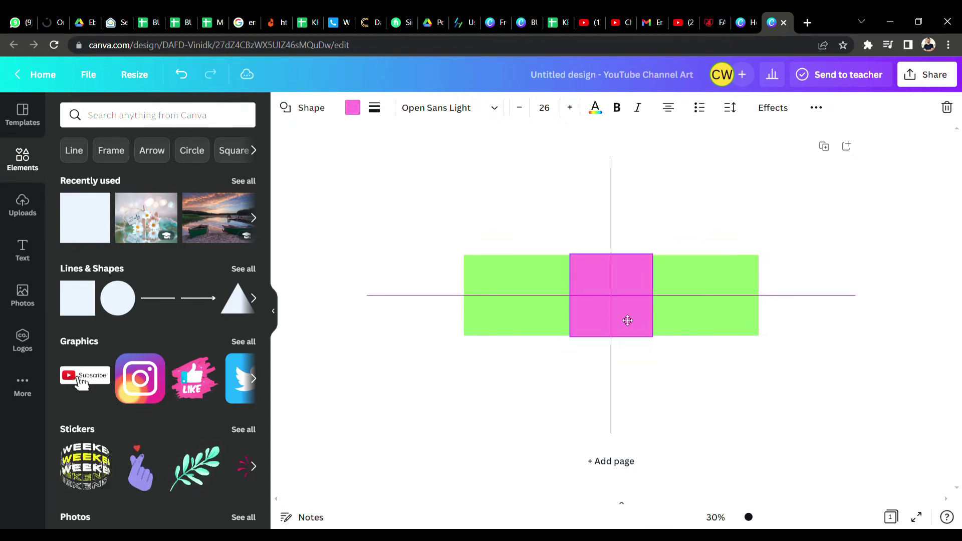
mouse_move(627, 320)
left_mouse_down()
mouse_move(623, 374)
mouse_move(611, 316)
left_mouse_up()
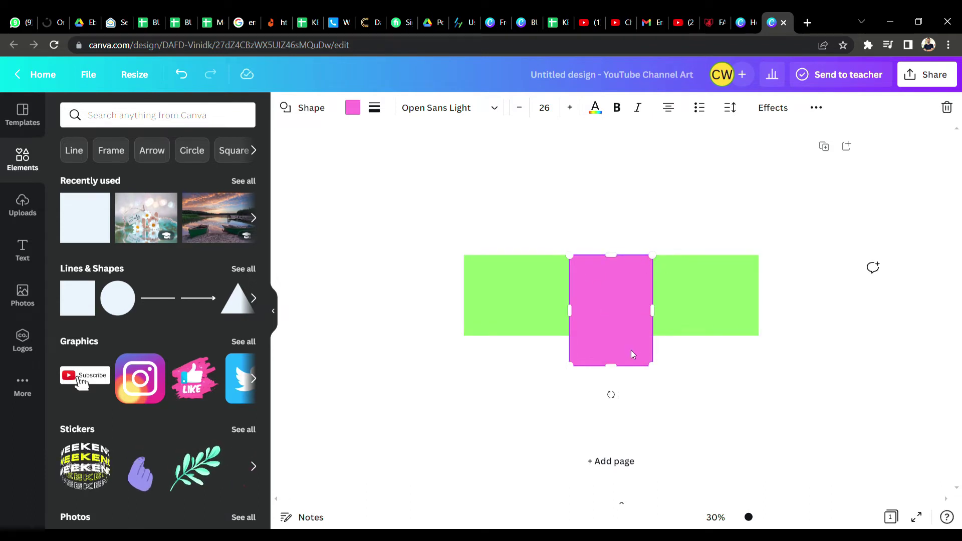
Make the pink rectangle 422 tall and about 1,852 wide, then shift it down-left.
left_click_drag(618, 372, 619, 342)
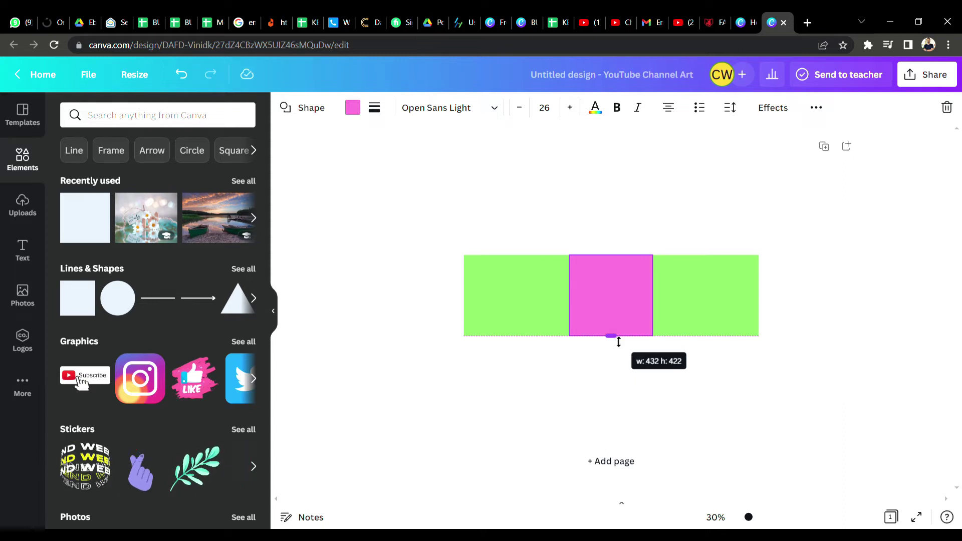
left_click_drag(618, 342, 618, 342)
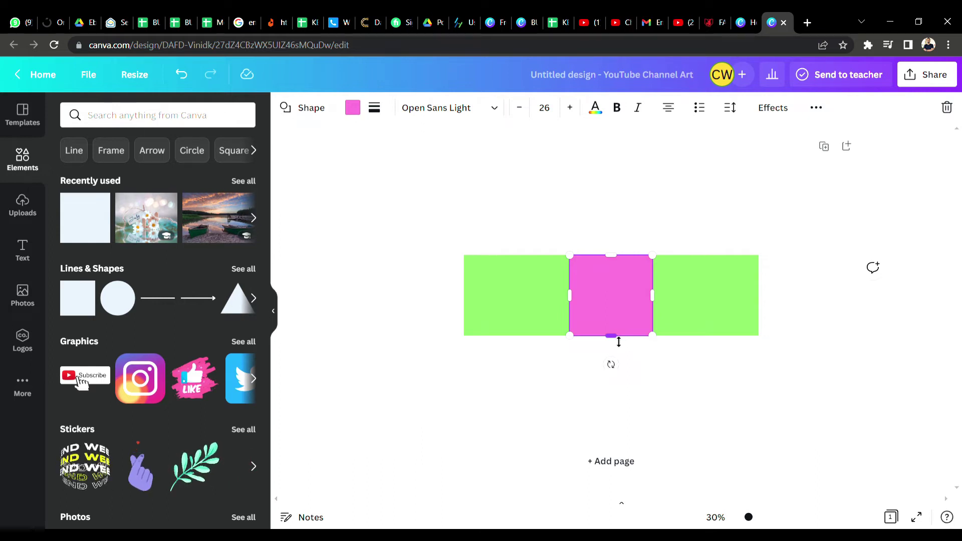
left_click_drag(663, 304, 812, 307)
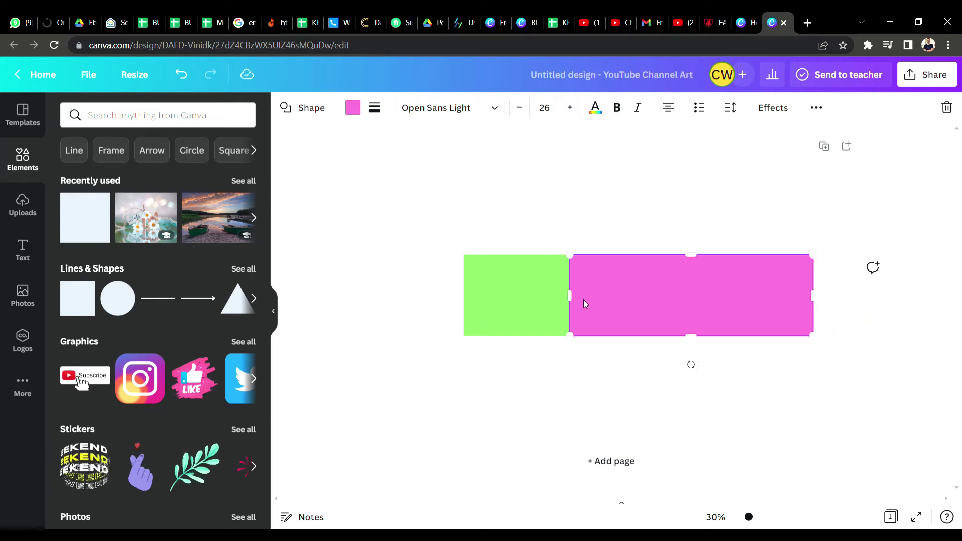
left_click_drag(571, 301, 467, 304)
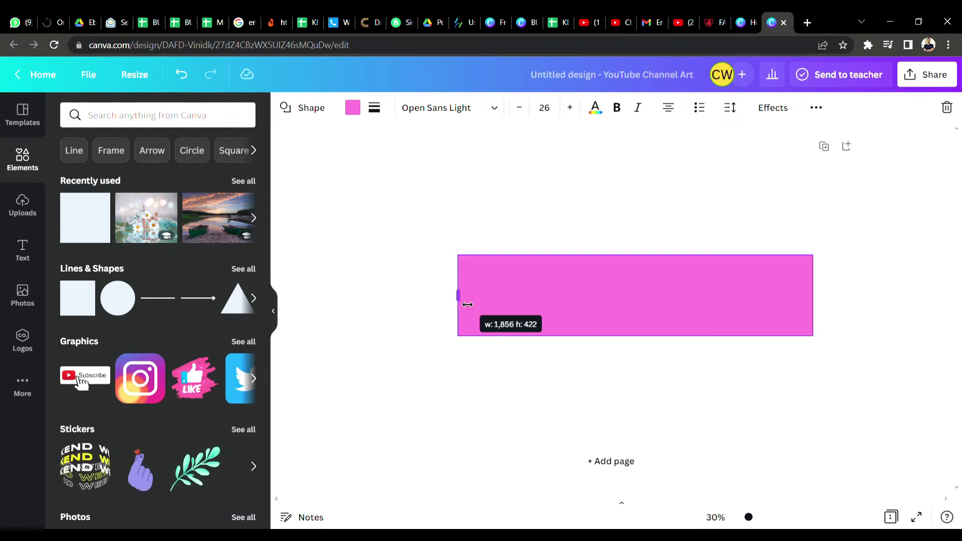
left_click_drag(468, 304, 468, 304)
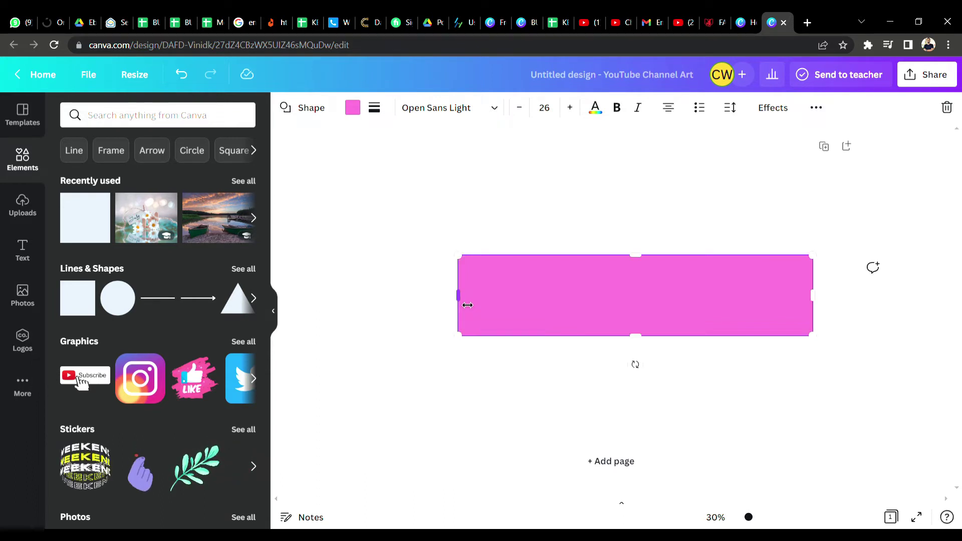
left_click_drag(684, 296, 679, 316)
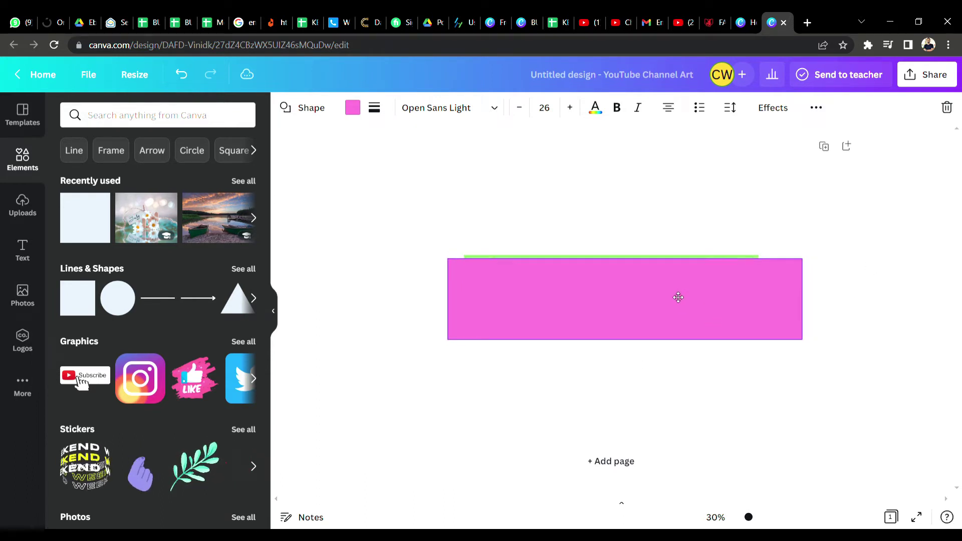
left_click(663, 261)
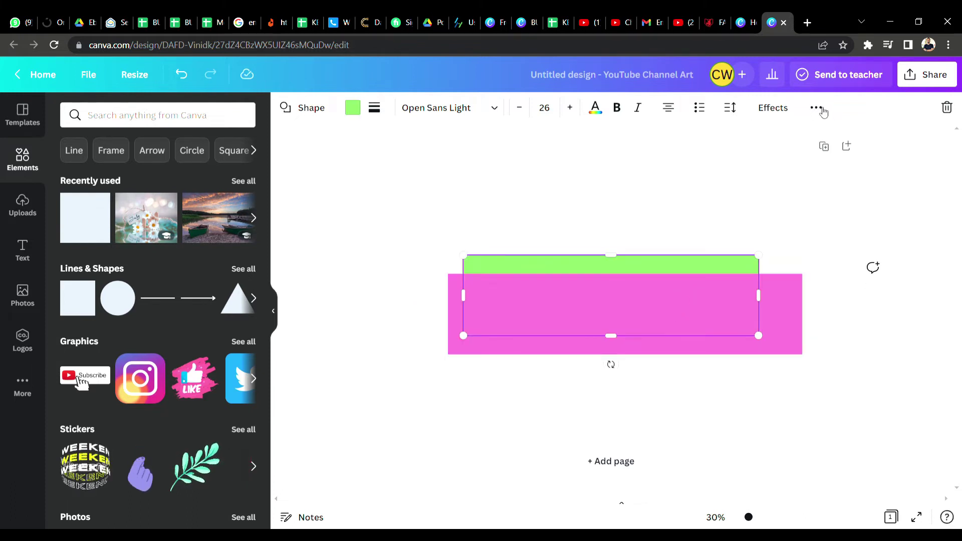
Set the green rectangle's transparency to 50.
left_click(817, 107)
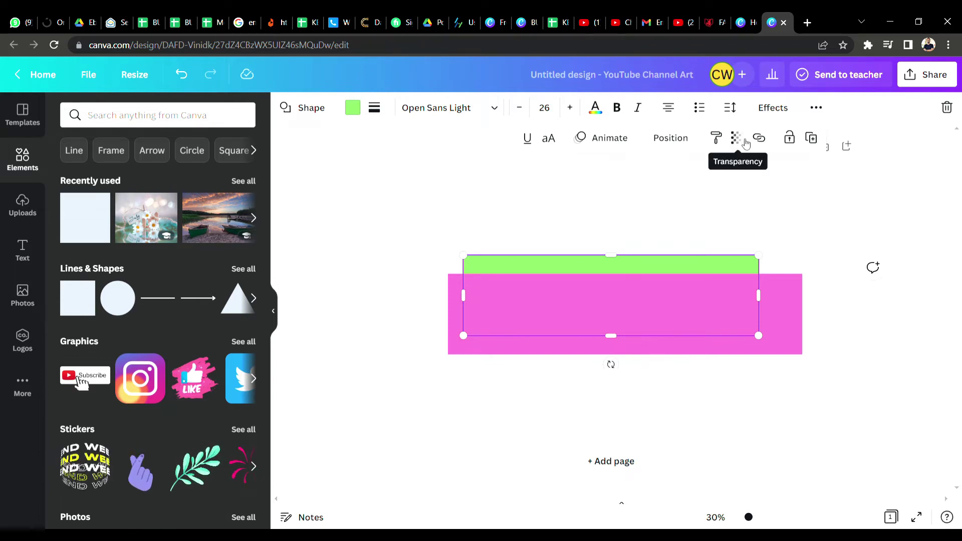
left_click(817, 107)
left_click(821, 110)
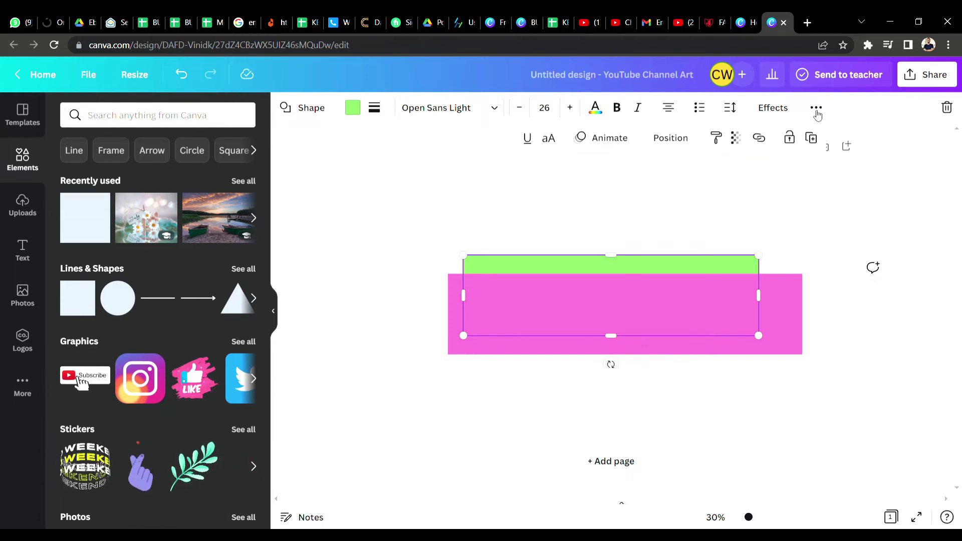
left_click(738, 140)
left_click(728, 171)
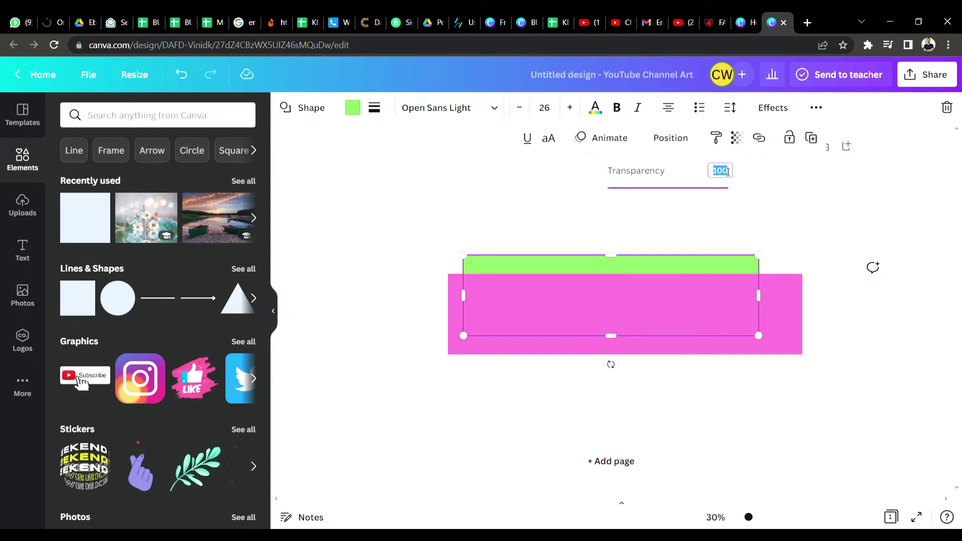
type("50")
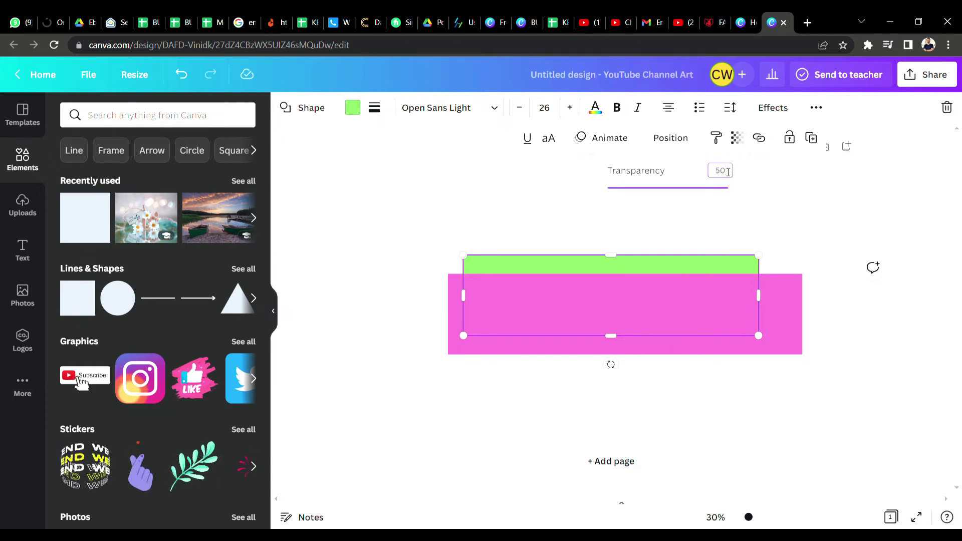
key("Return")
left_click(774, 235)
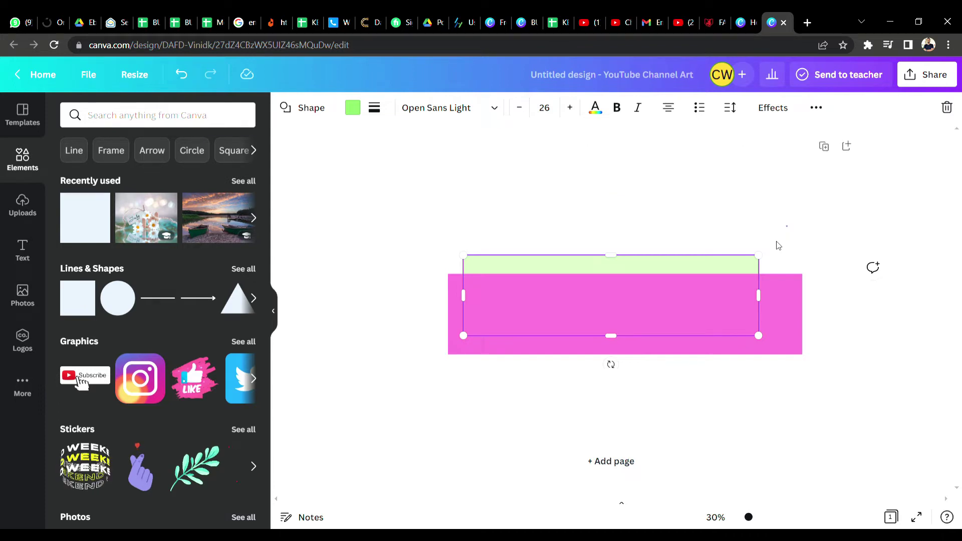
Align the pink rectangle over the green one and set its transparency to 50.
left_click(752, 306)
left_click_drag(717, 292, 696, 283)
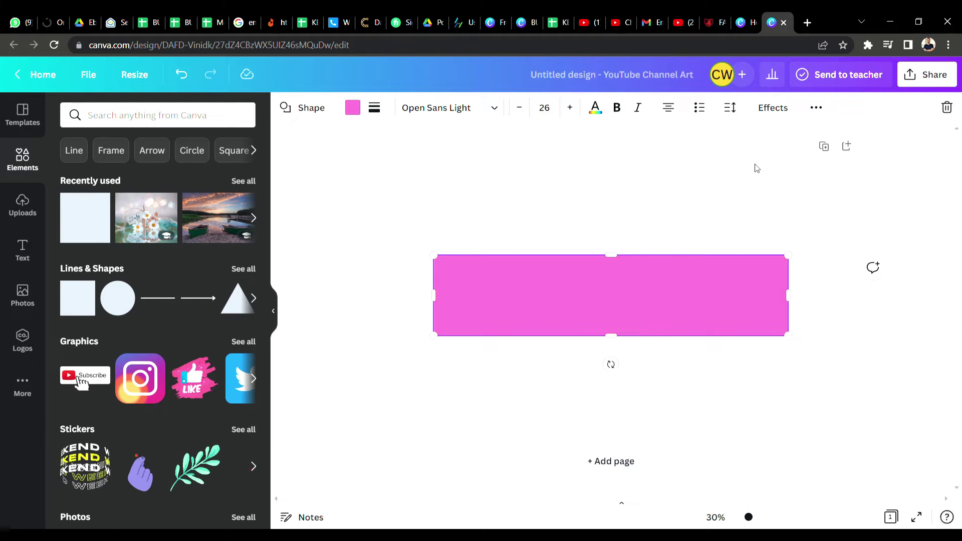
left_click(816, 110)
left_click(740, 144)
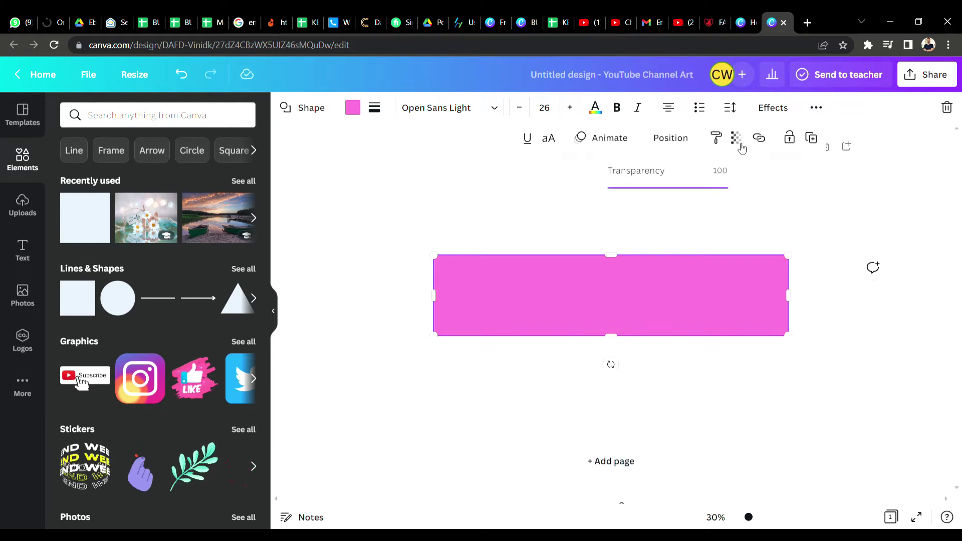
left_click(725, 172)
type("50")
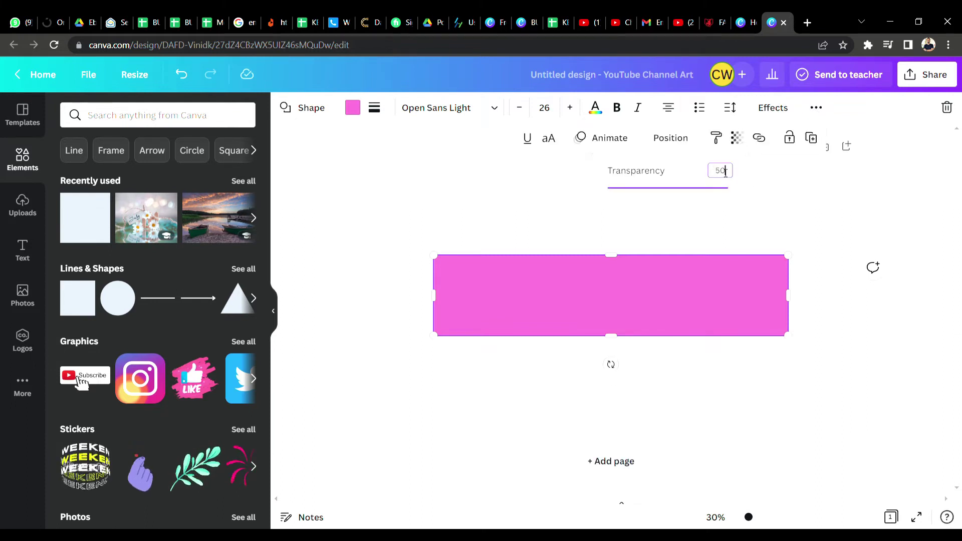
key("Return")
left_click(780, 232)
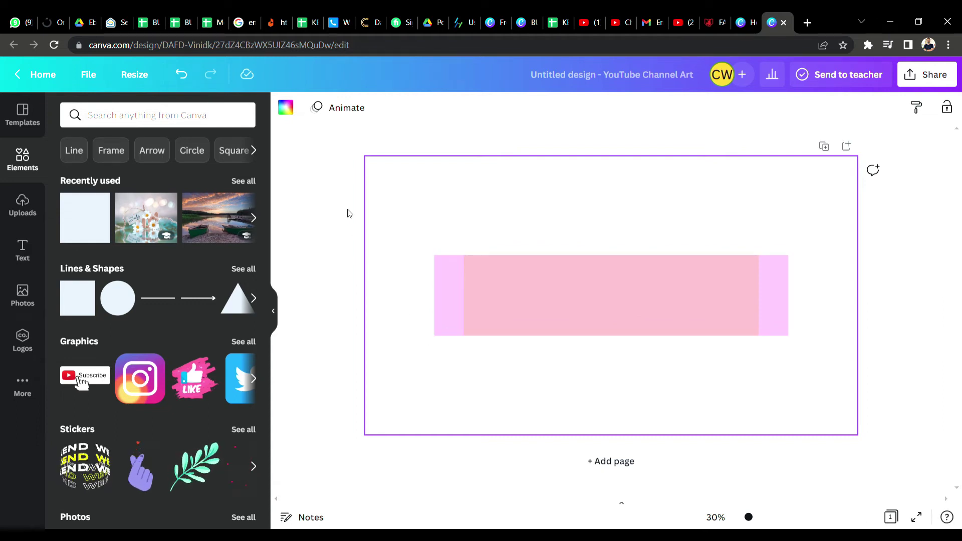
Turn on rulers and guides from the File menu and collapse the side panel.
left_click(93, 80)
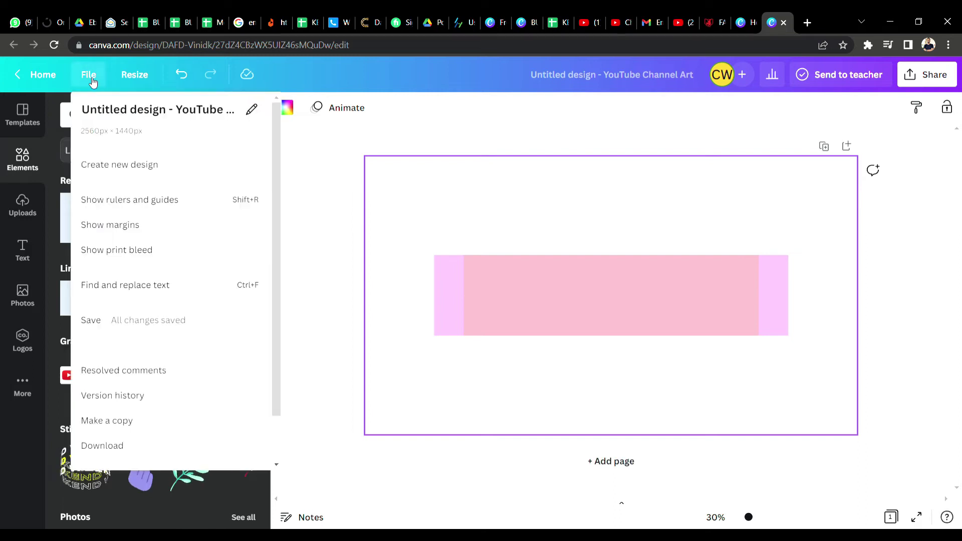
left_click(152, 203)
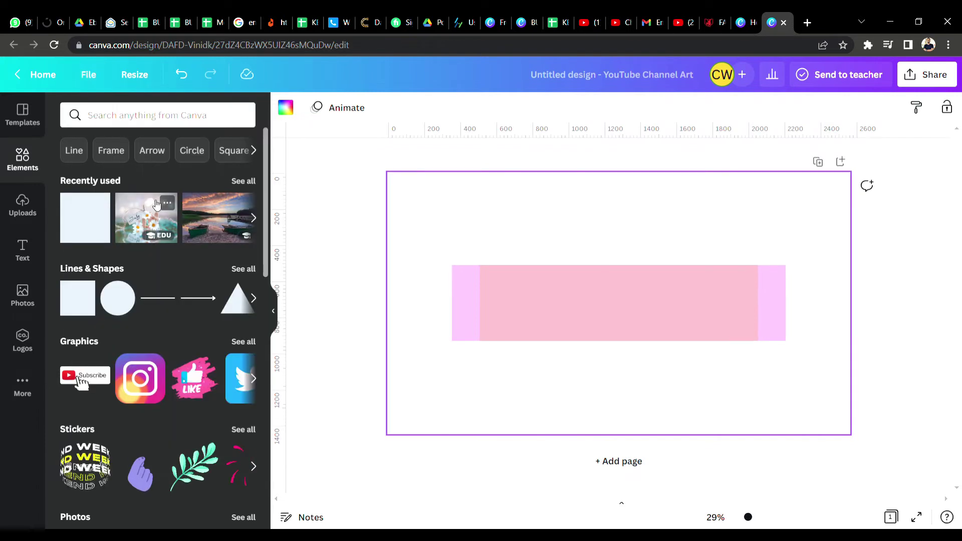
left_click(275, 313)
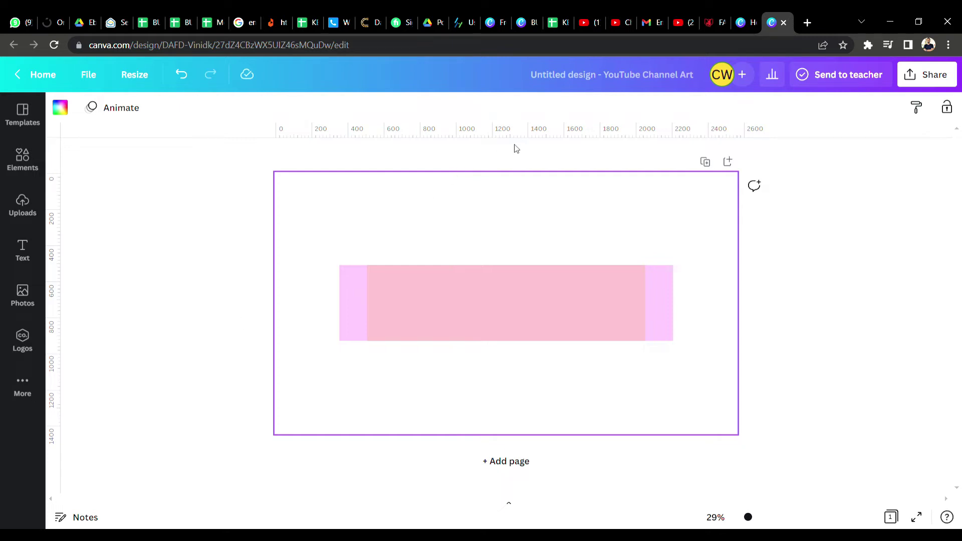
Place horizontal guides at the rectangles' top and bottom, and vertical guides at the pink and green side edges.
left_click_drag(521, 144, 510, 347)
left_click_drag(518, 144, 514, 270)
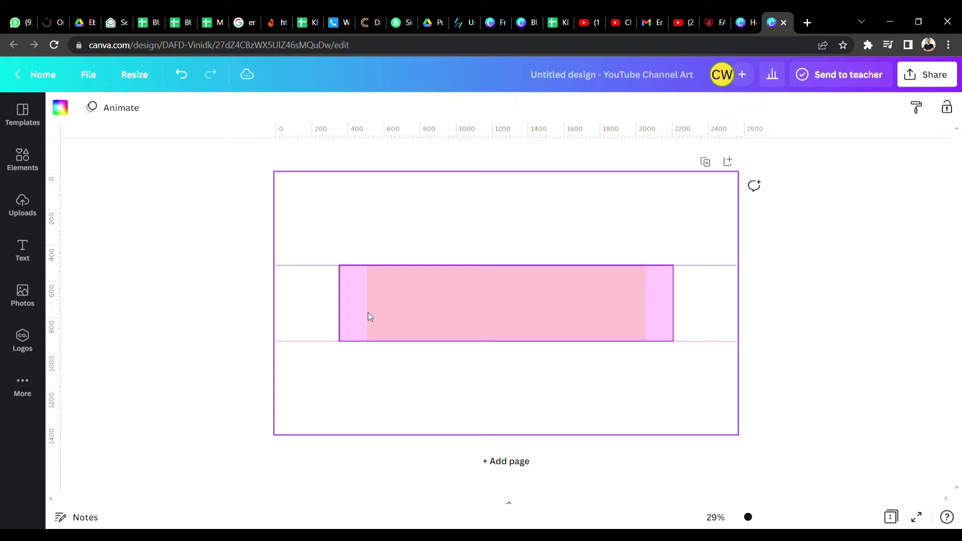
mouse_move(66, 314)
left_mouse_down()
mouse_move(344, 315)
mouse_move(682, 297)
left_mouse_up()
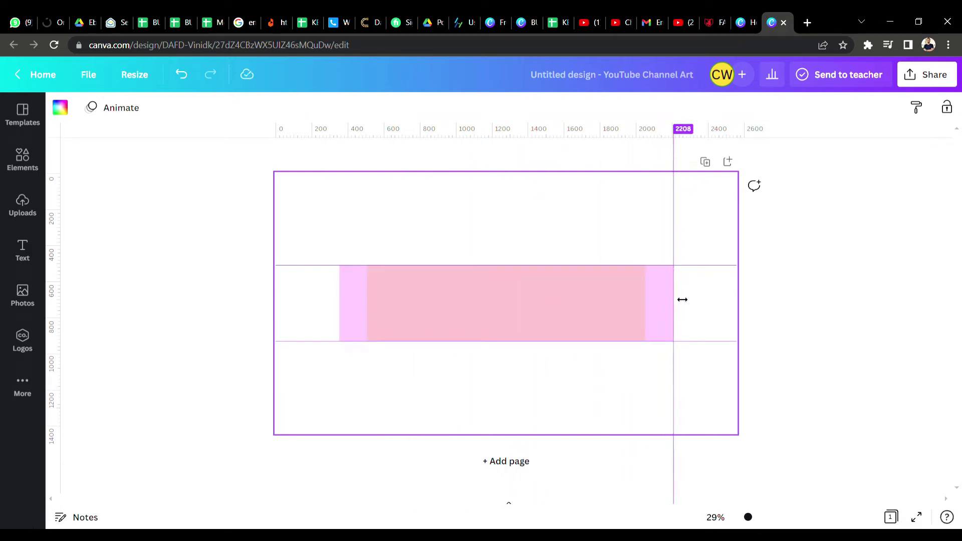
left_click_drag(683, 299, 682, 299)
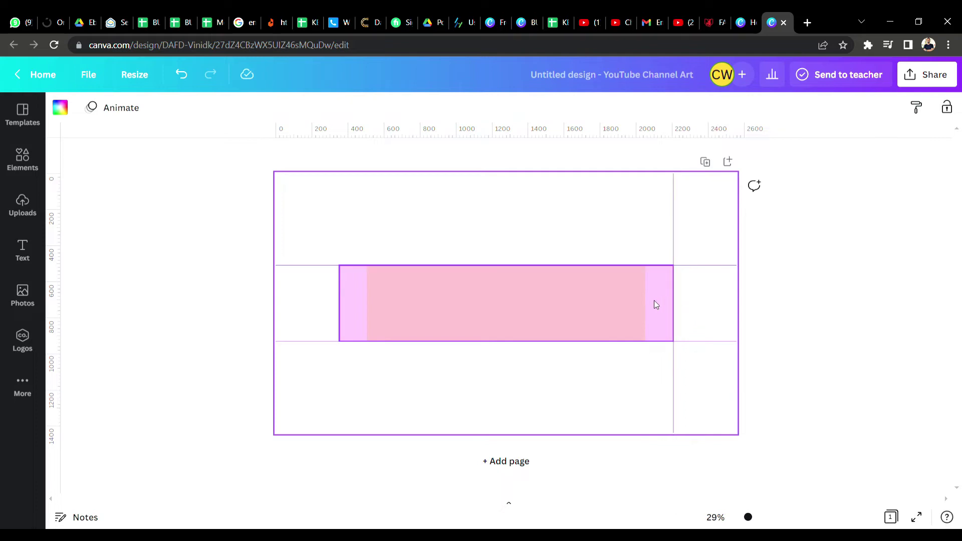
mouse_move(62, 321)
left_mouse_down()
mouse_move(468, 322)
mouse_move(651, 309)
left_mouse_up()
left_click_drag(65, 316, 368, 310)
left_click_drag(60, 324, 345, 322)
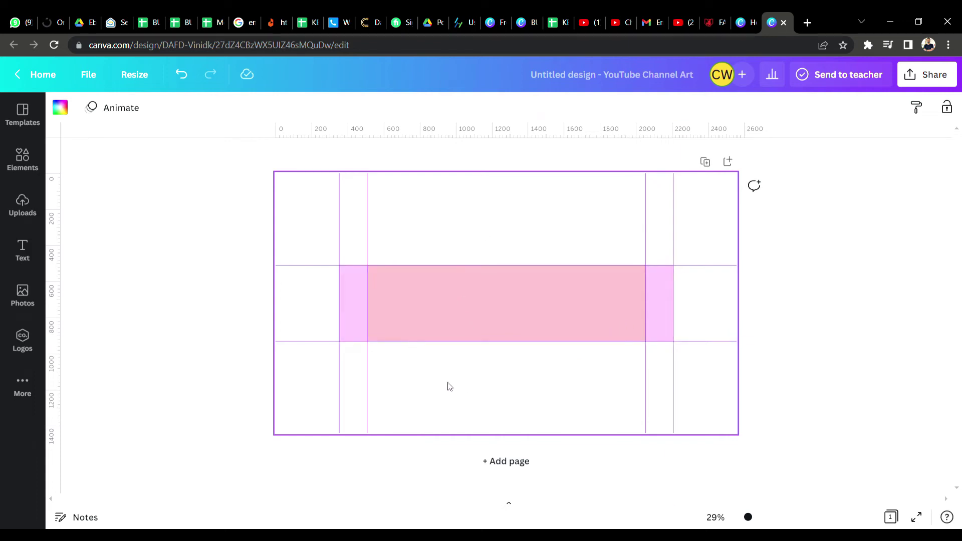
Delete the pink and green rectangles, keeping only the guide lines.
left_click(470, 316)
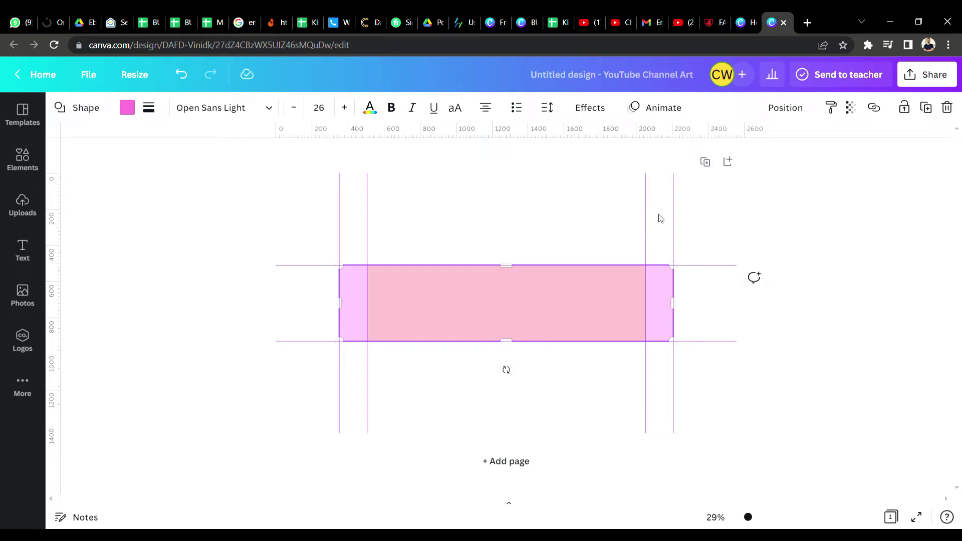
left_click(947, 107)
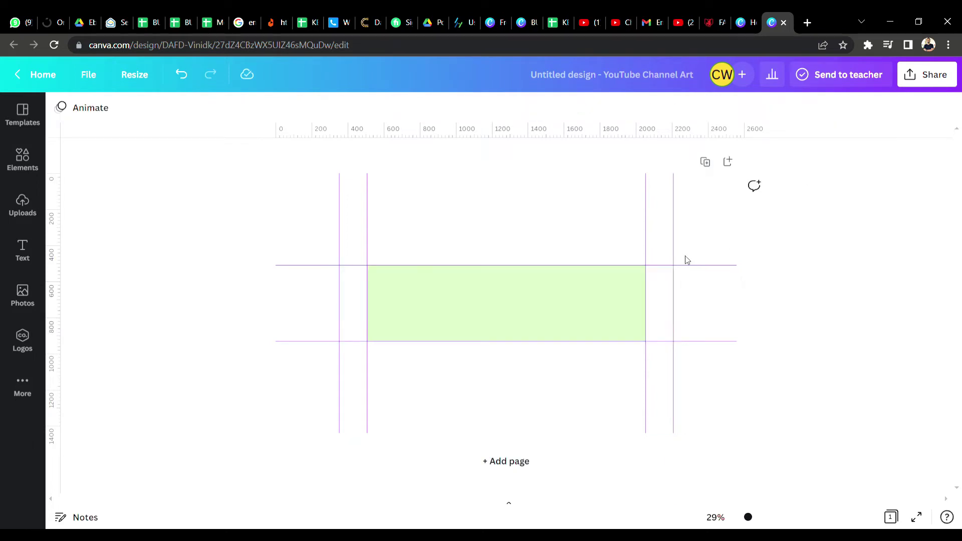
left_click(537, 306)
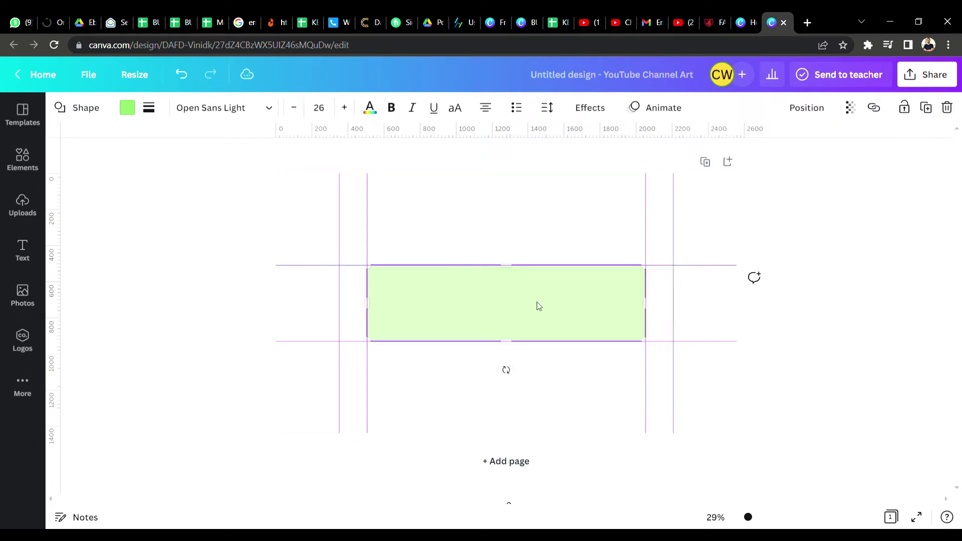
left_click(953, 113)
left_click(591, 381)
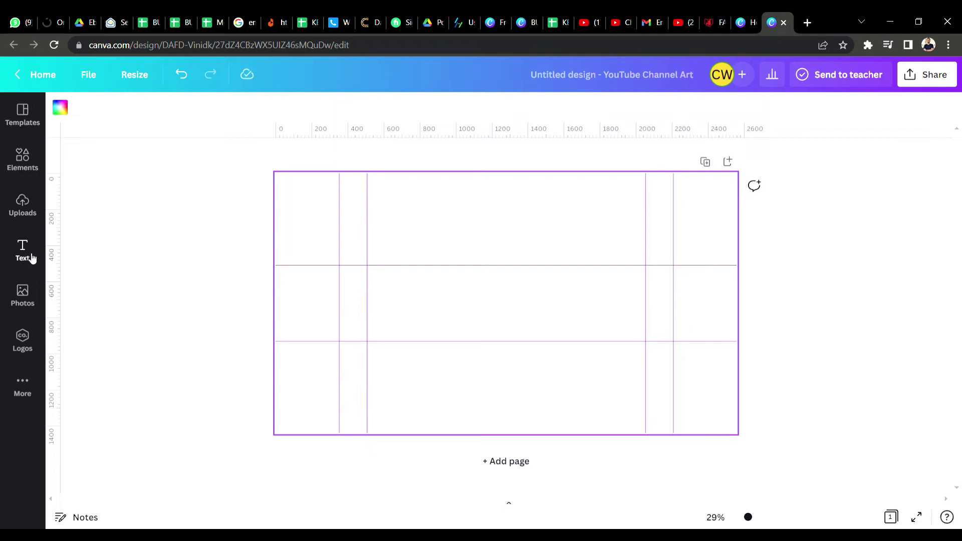
Add the uploaded photo of the man in a suit, move it right onto a guide, and shrink it.
left_click(27, 213)
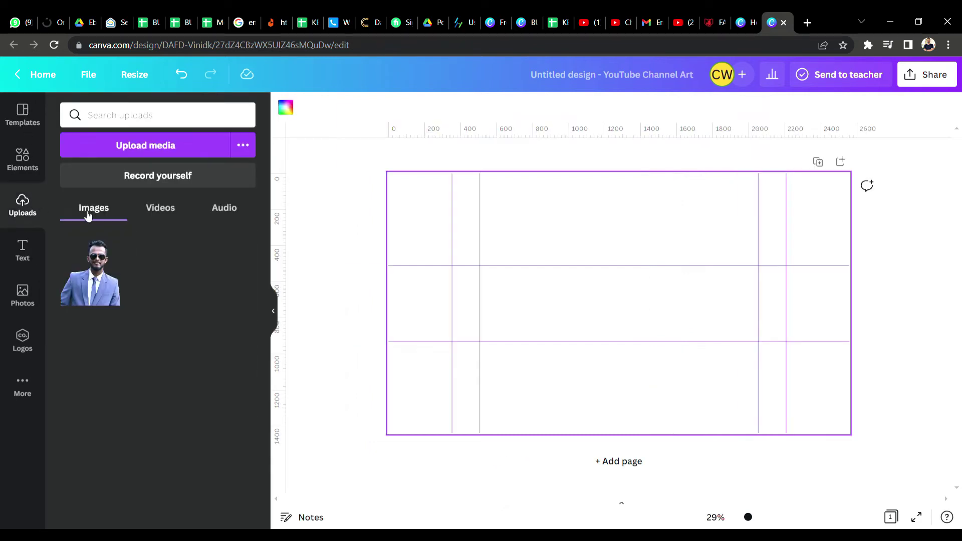
mouse_move(91, 274)
left_click(159, 151)
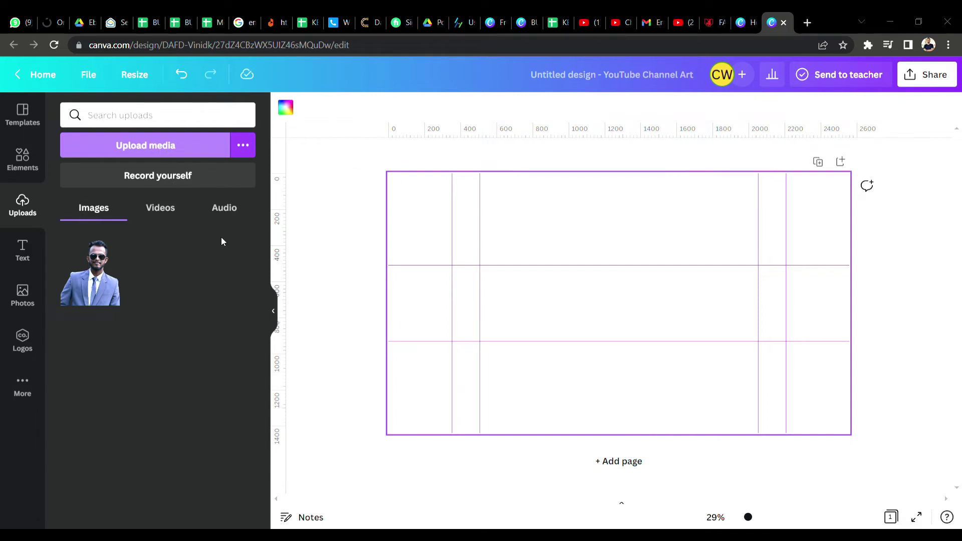
key("Escape")
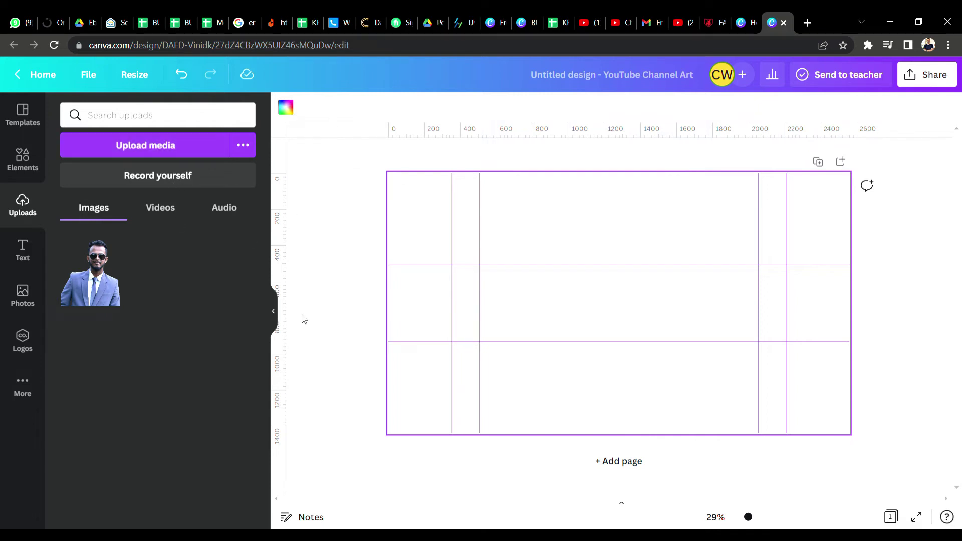
left_click(104, 289)
left_click_drag(624, 317, 703, 293)
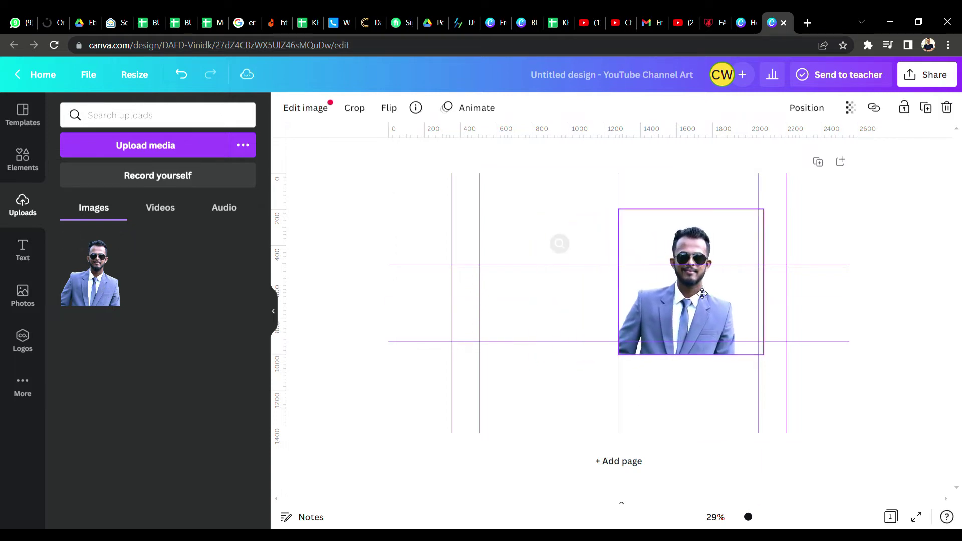
left_click_drag(703, 293, 703, 281)
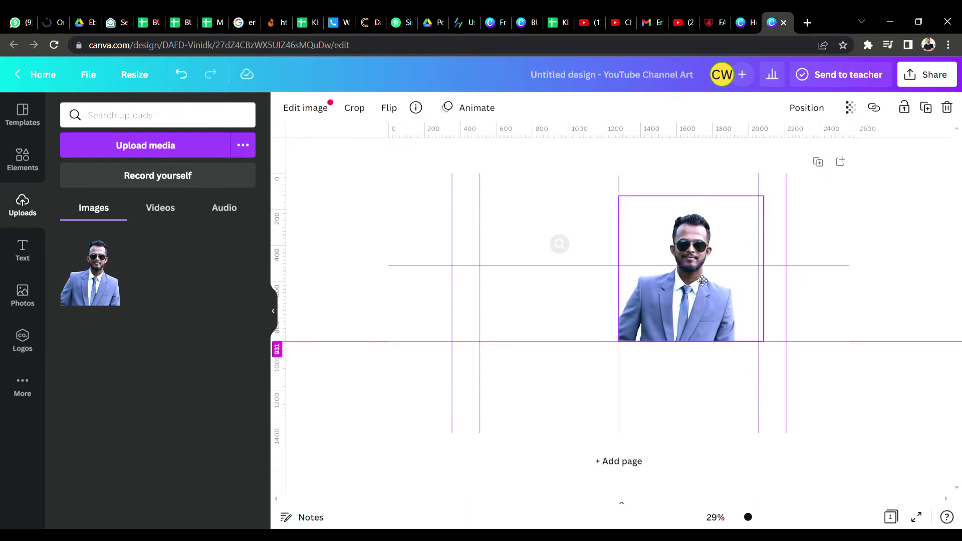
left_click_drag(764, 197, 730, 266)
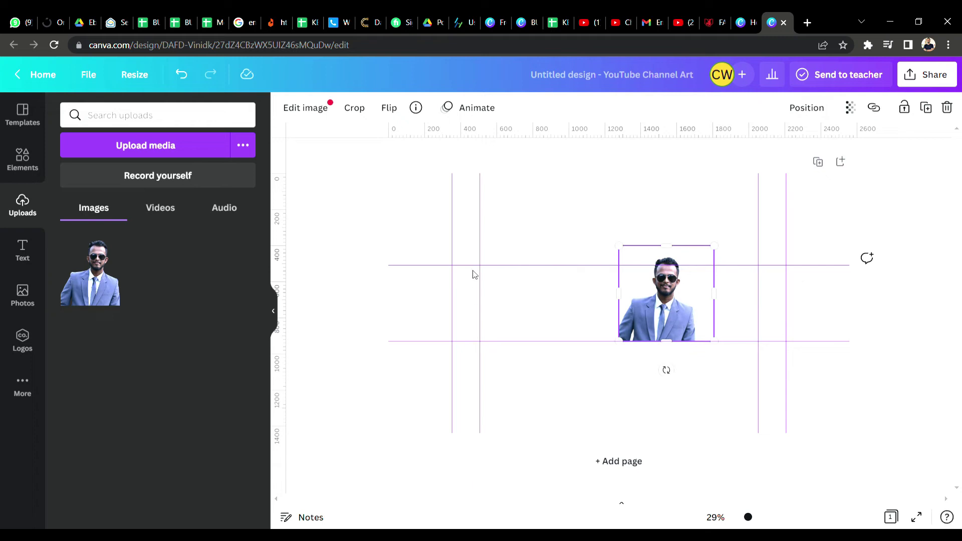
Make the photo smaller and settle it right of centre on the lower guide.
left_click(842, 349)
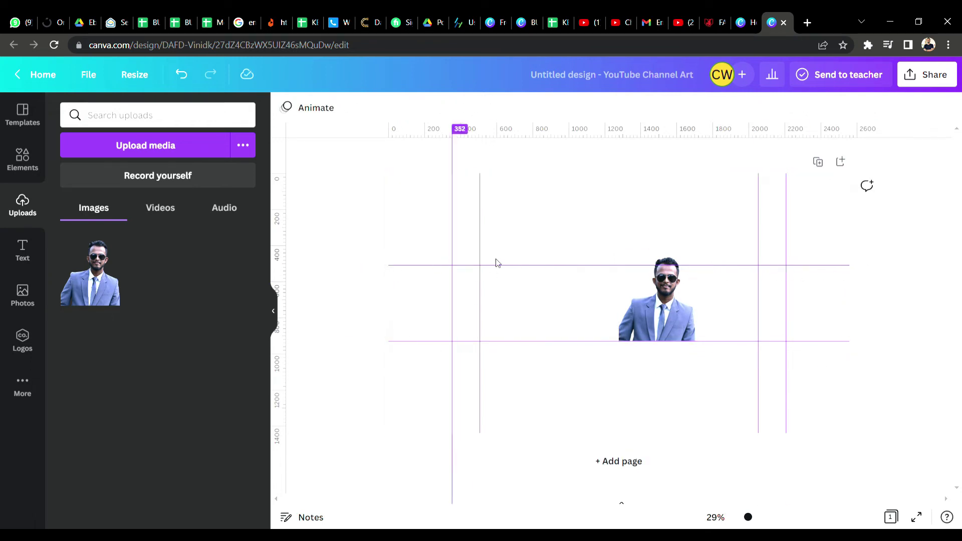
left_click(646, 315)
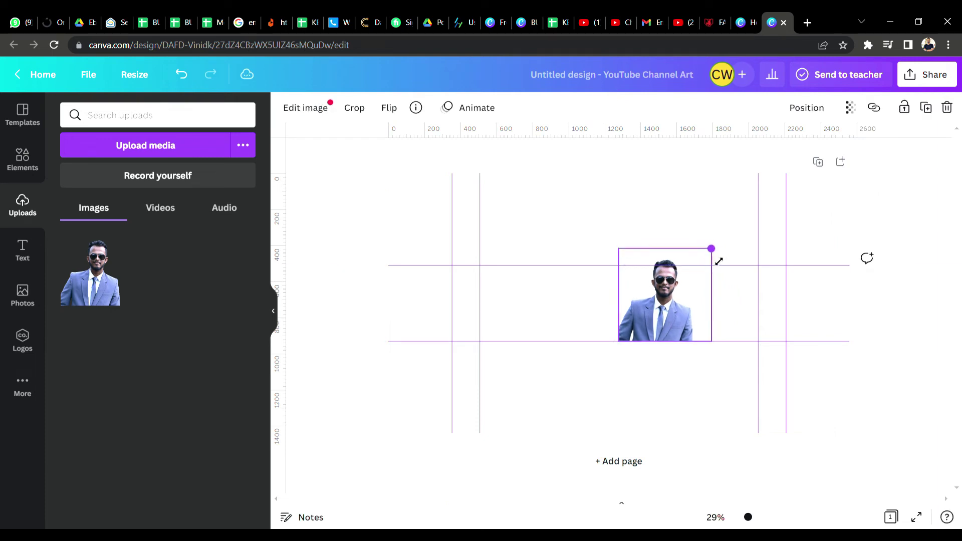
left_click_drag(719, 261, 714, 271)
mouse_move(667, 304)
left_mouse_down()
mouse_move(814, 310)
mouse_move(559, 310)
mouse_move(729, 311)
left_mouse_up()
left_click(669, 375)
left_click(689, 320)
left_click(557, 346)
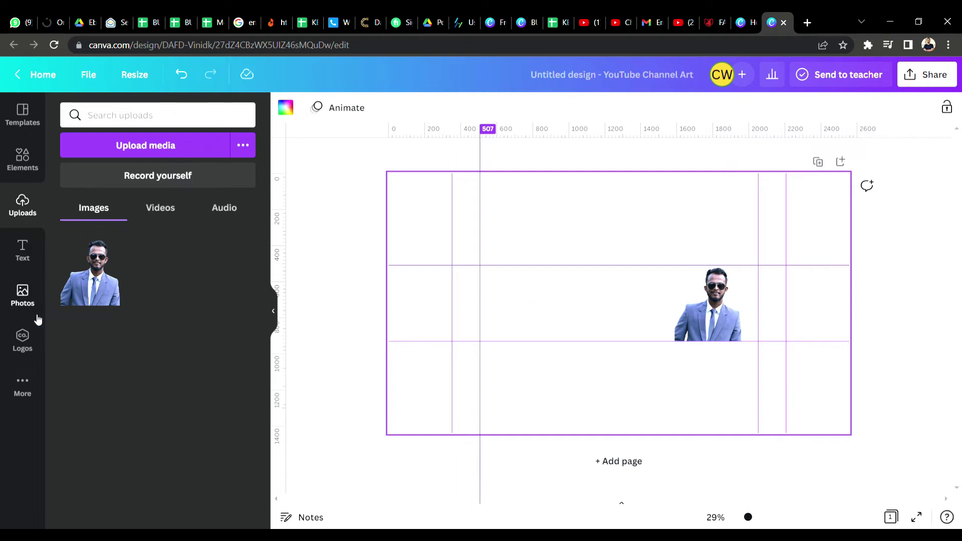
Add a heading text box and replace its placeholder with 'SHEN REVO'.
left_click(22, 253)
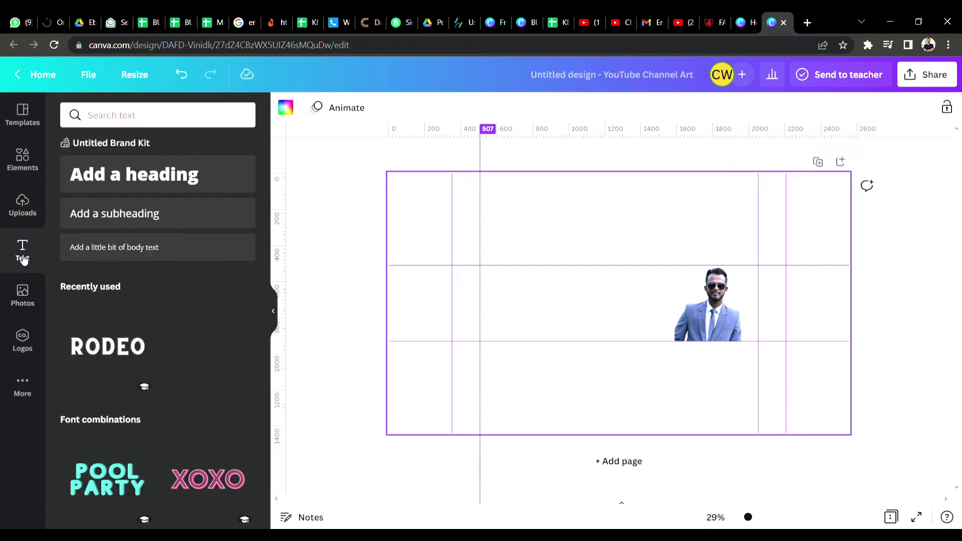
scroll(173, 351, "down", 6)
scroll(172, 376, "down", 4)
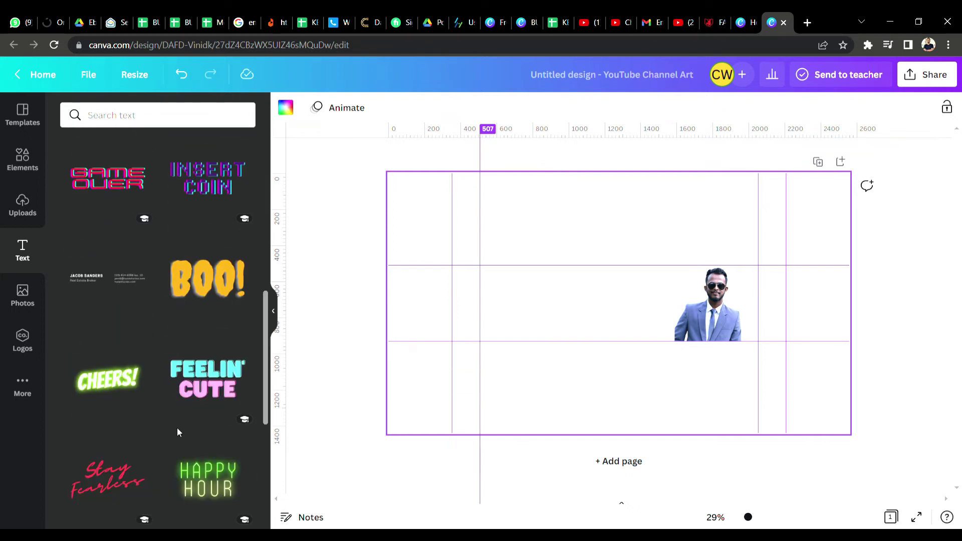
scroll(184, 421, "up", 8)
scroll(192, 413, "up", 2)
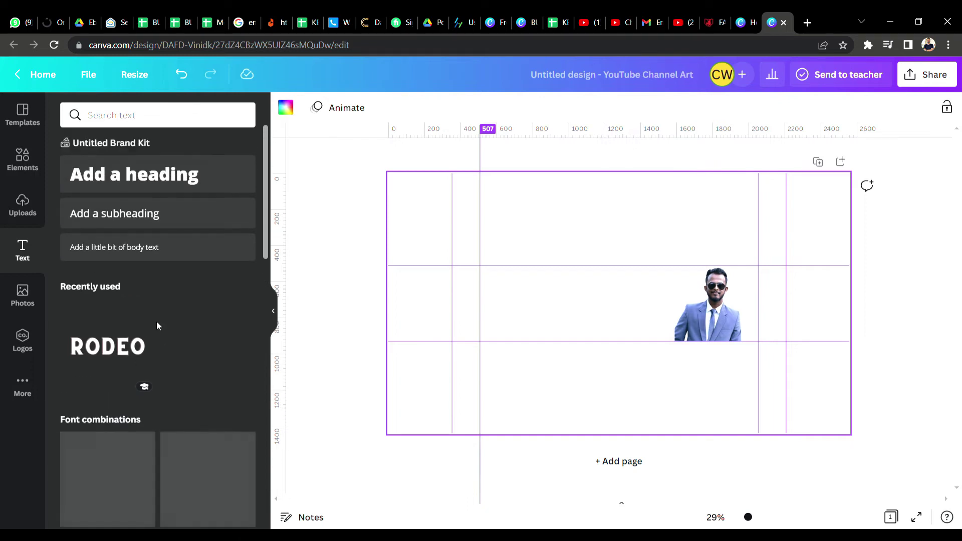
left_click(161, 180)
left_click_drag(531, 307, 576, 306)
double_click(698, 309)
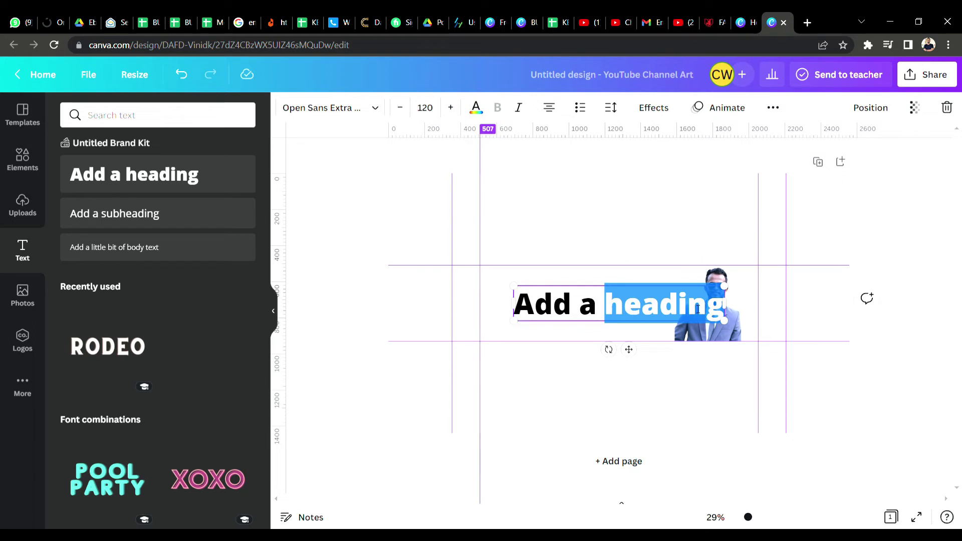
key("BackSpace")
key("BackSpace")
key("BackSpace")
key("BackSpace")
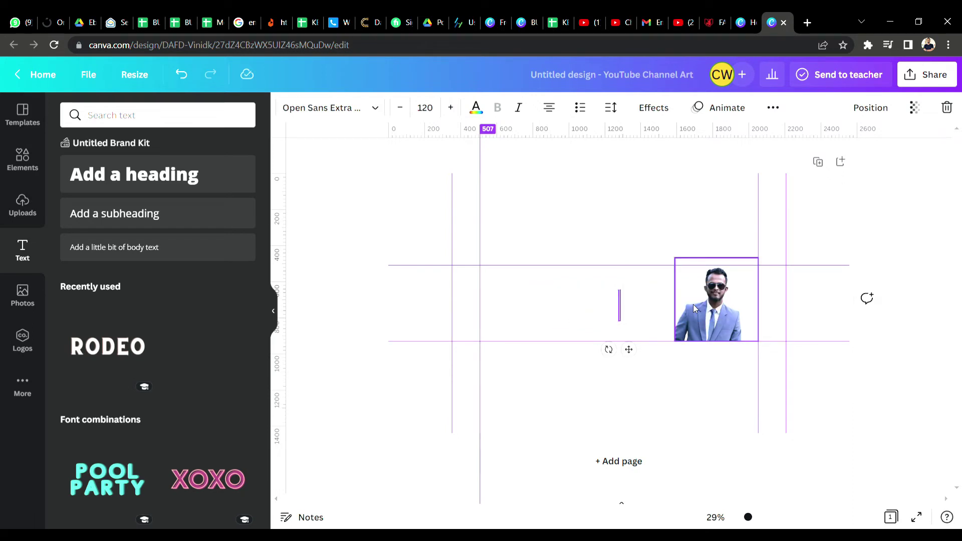
type("SHEN RE")
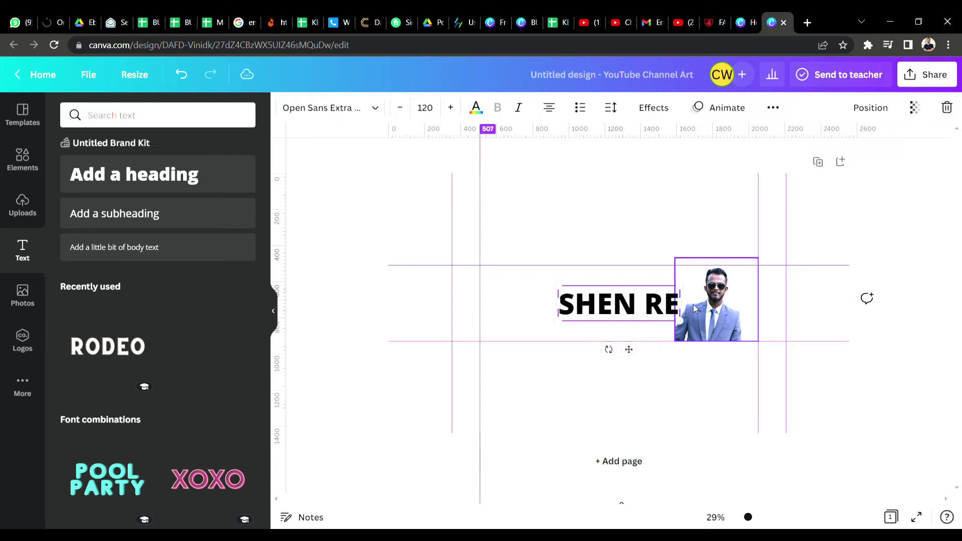
type("VO")
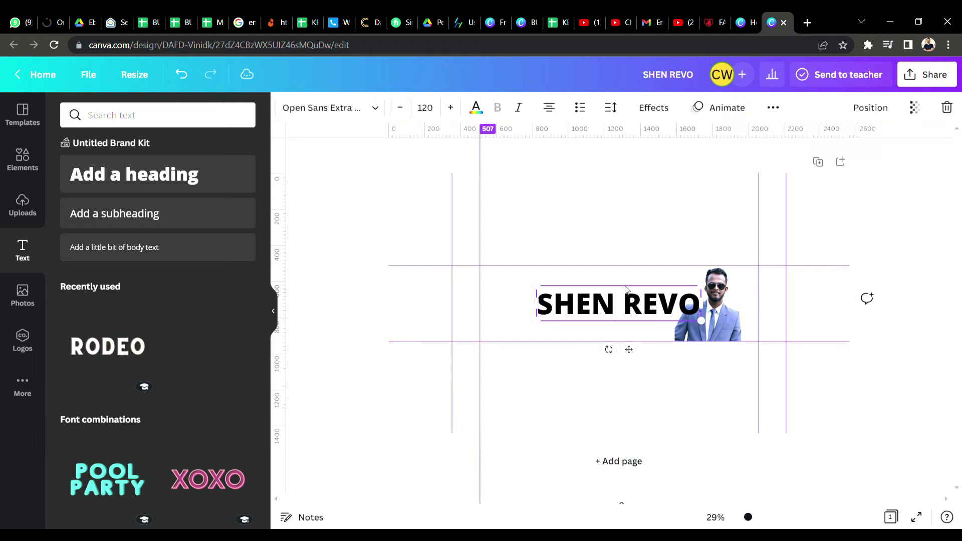
Position the SHEN REVO heading left of the photo near the top guide.
mouse_move(621, 305)
left_mouse_down()
mouse_move(598, 298)
mouse_move(636, 361)
left_mouse_up()
left_click(550, 403)
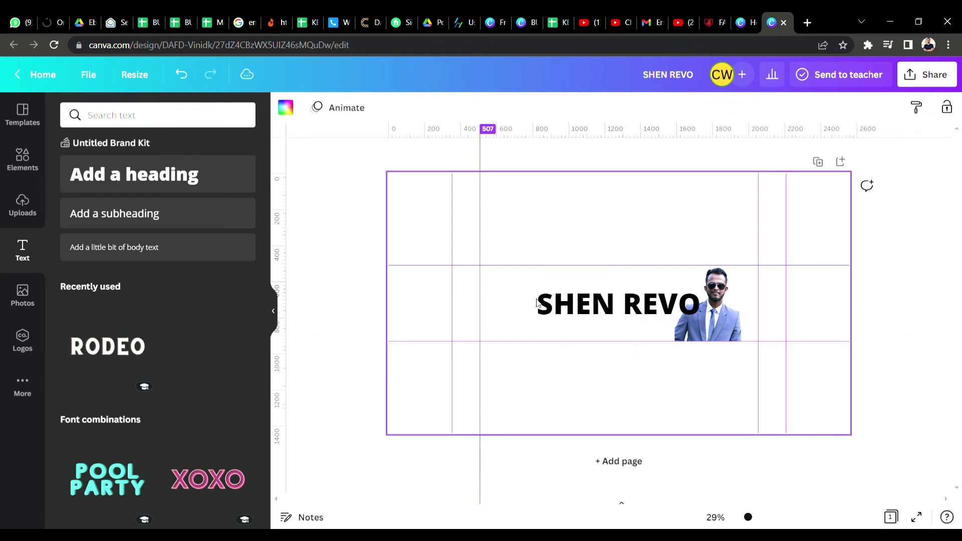
left_click_drag(602, 310, 562, 302)
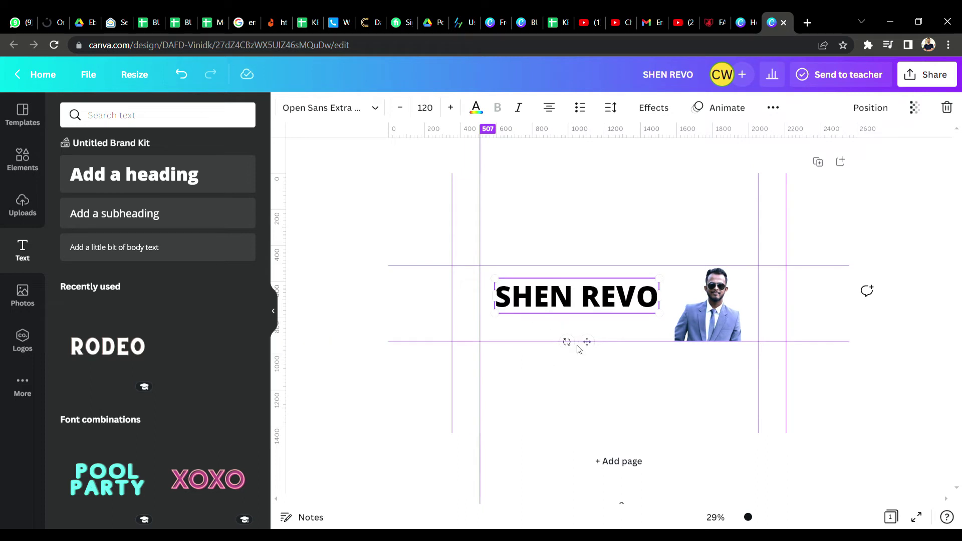
mouse_move(587, 342)
left_mouse_down()
mouse_move(601, 404)
mouse_move(583, 341)
left_mouse_up()
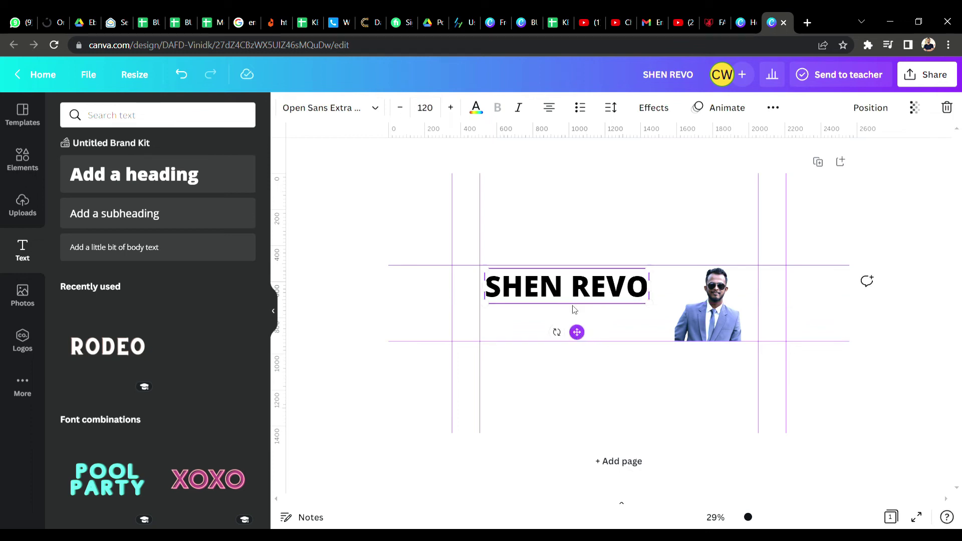
left_click(519, 324)
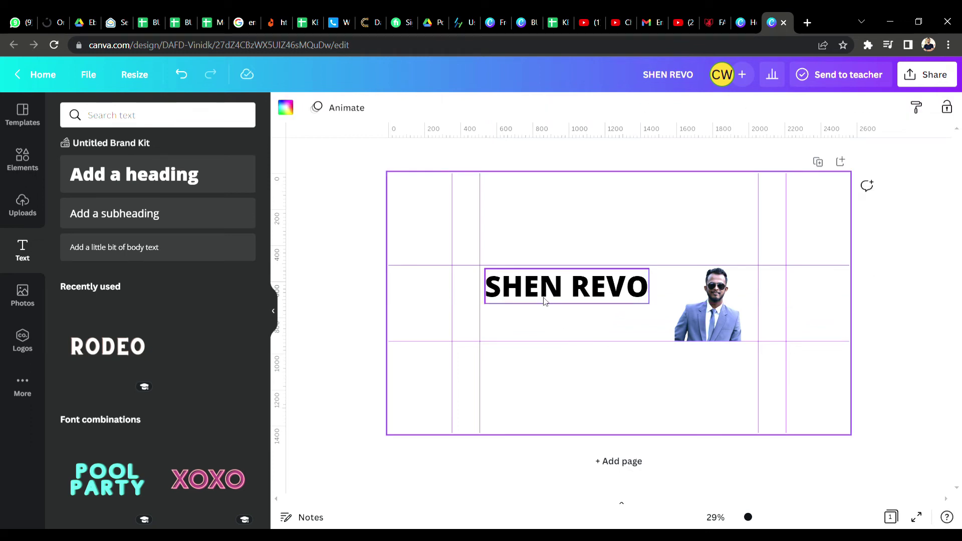
left_click_drag(547, 295, 558, 295)
Add a subheading reading 'EVERYTHING AT EVERY TIME' and place it below SHEN REVO.
left_click(541, 361)
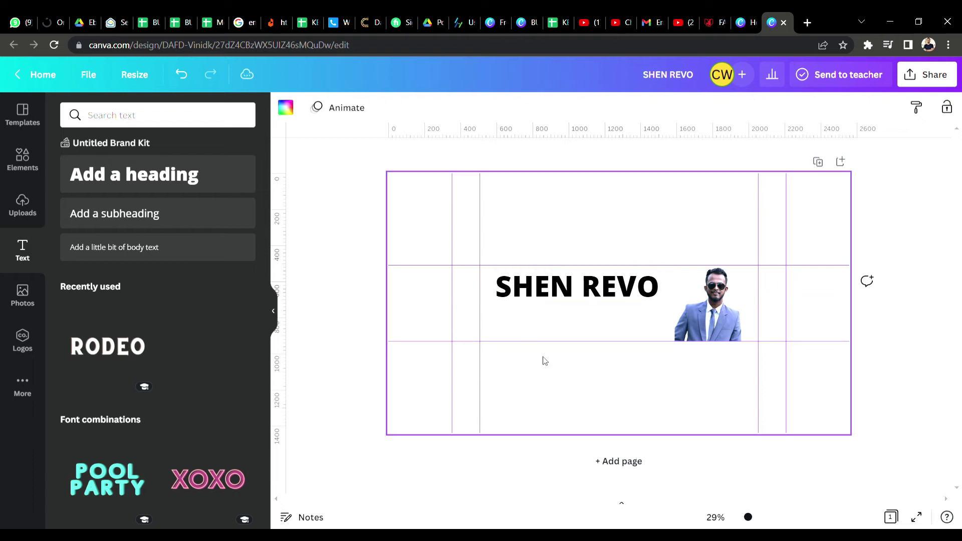
left_click(139, 212)
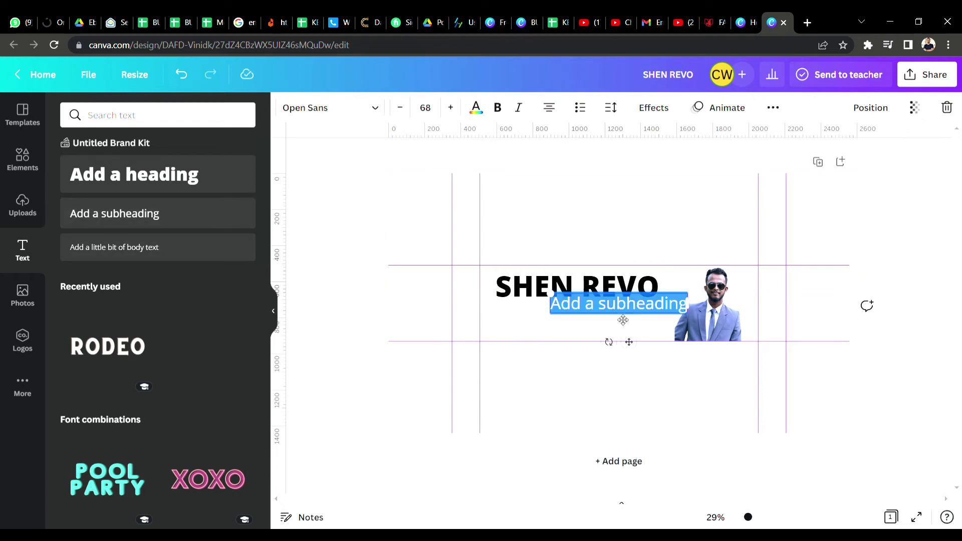
double_click(630, 306)
key("BackSpace")
key("BackSpace")
key("BackSpace")
key("BackSpace")
key("BackSpace")
key("BackSpace")
type("E")
key("BackSpace")
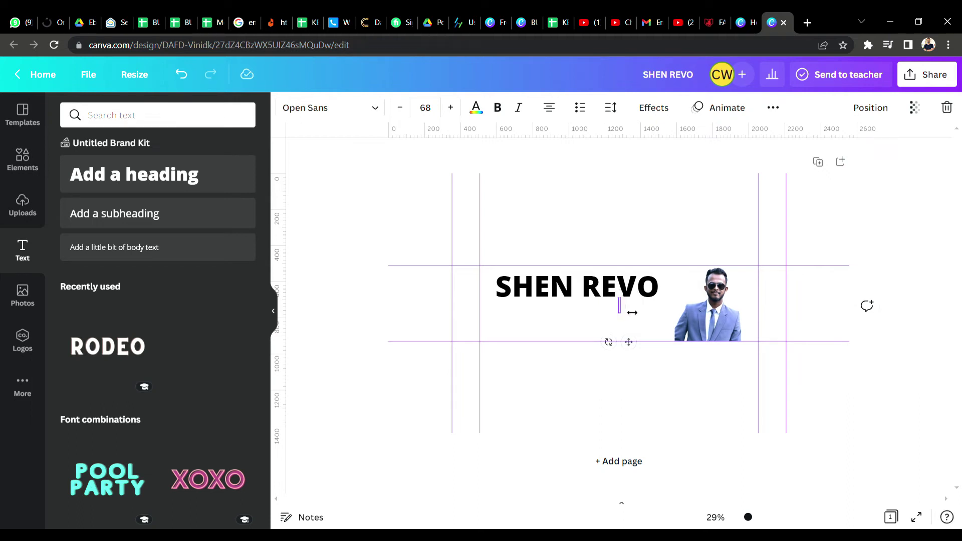
type("EVERY")
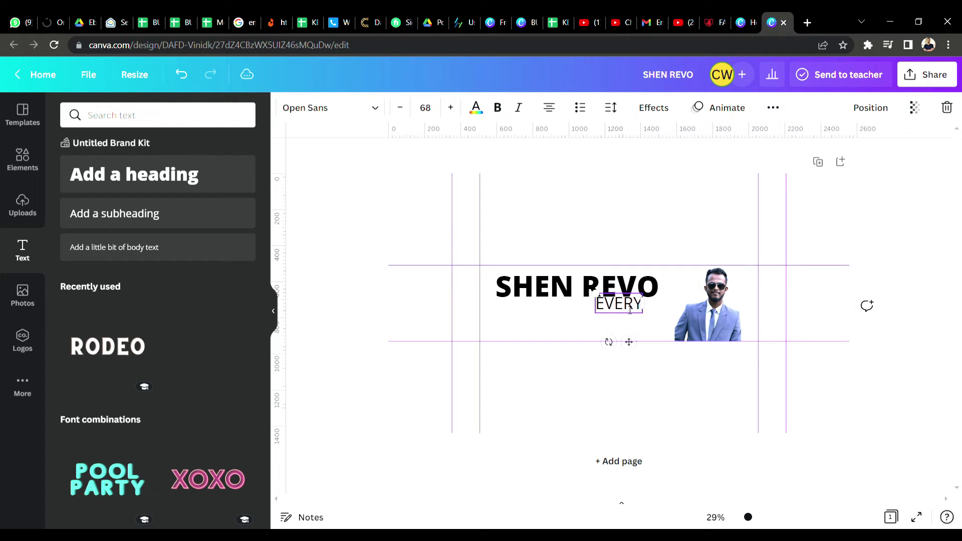
type("THING")
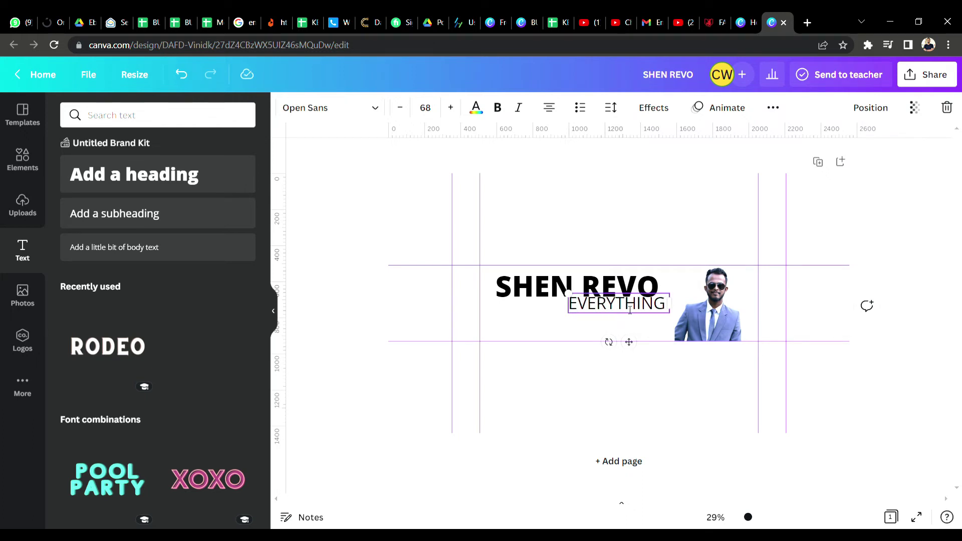
type(" AT EVERY TIME")
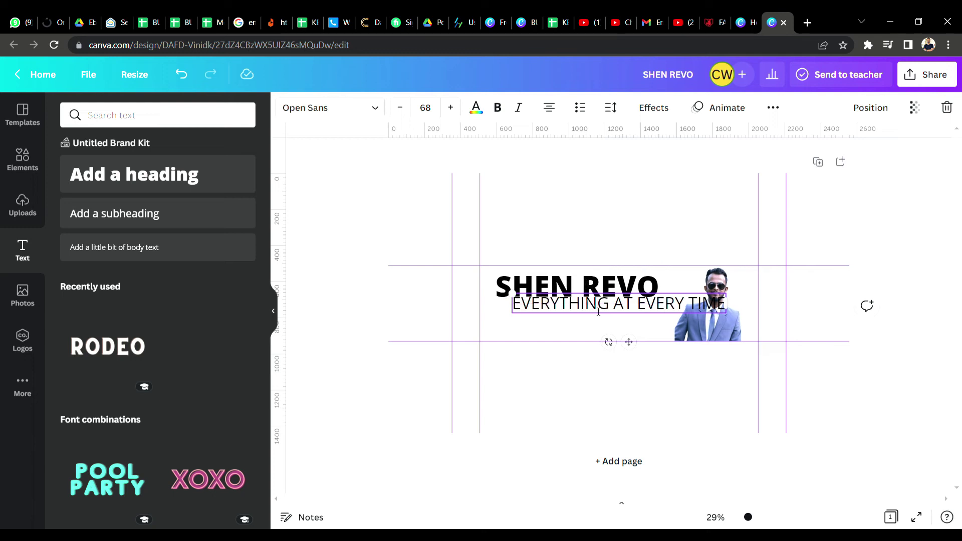
left_click_drag(629, 342, 630, 363)
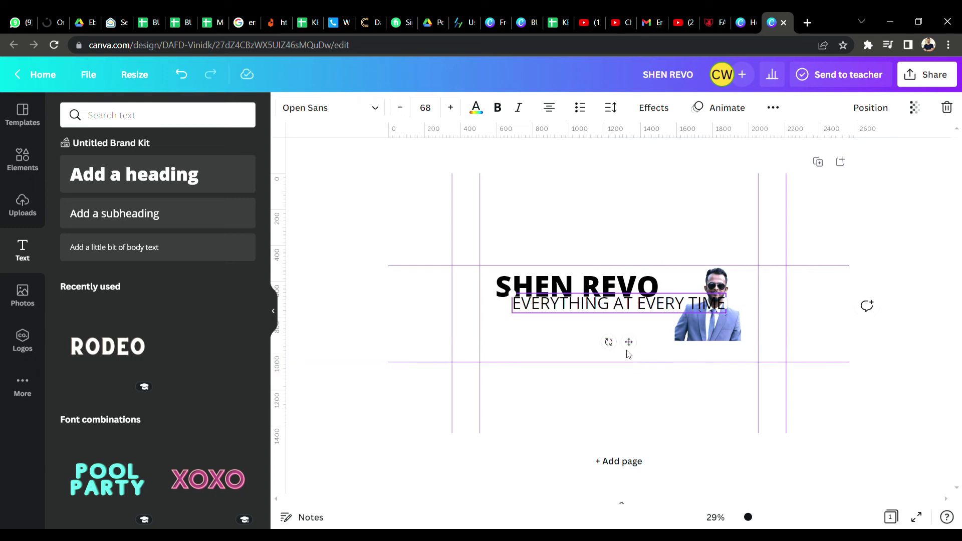
left_click(184, 74)
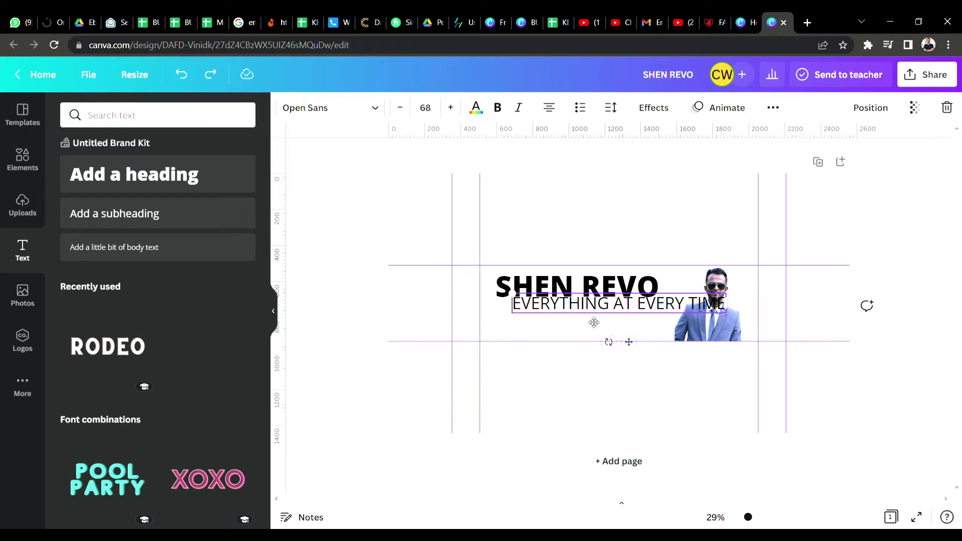
mouse_move(629, 342)
left_mouse_down()
mouse_move(625, 367)
mouse_move(620, 361)
left_mouse_up()
Make the tagline bold at font size 40.
triple_click(577, 311)
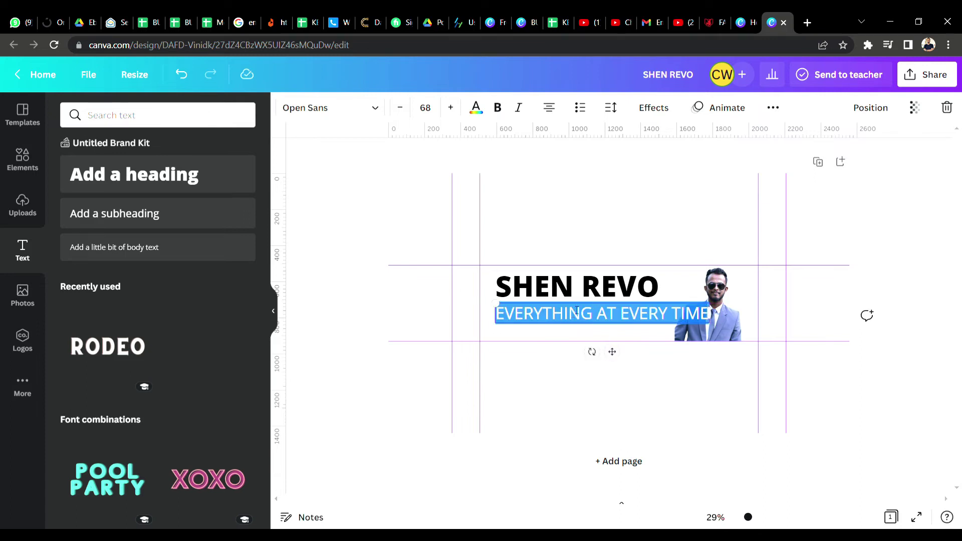
left_click(425, 108)
type("40")
key("Return")
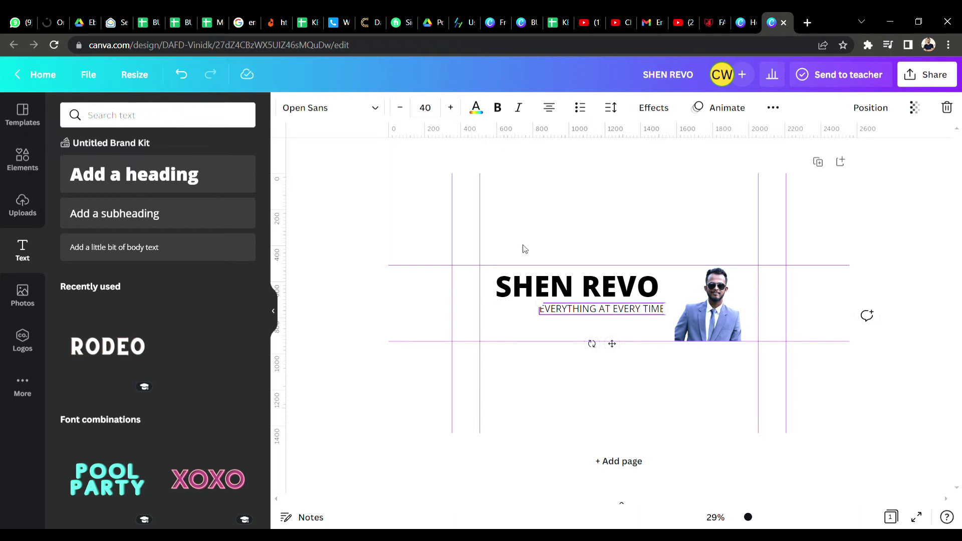
left_click(497, 107)
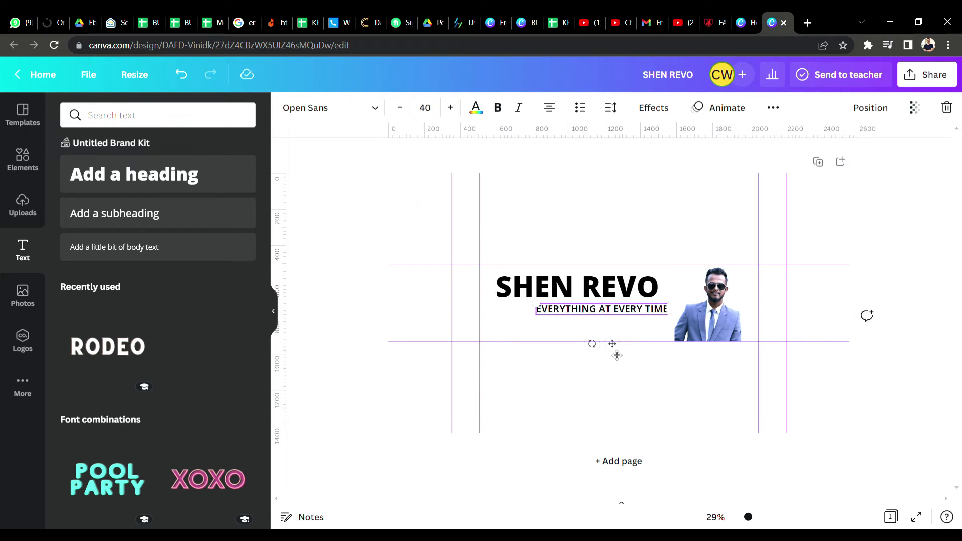
Centre the tagline directly under the SHEN REVO heading.
left_click_drag(604, 351, 576, 351)
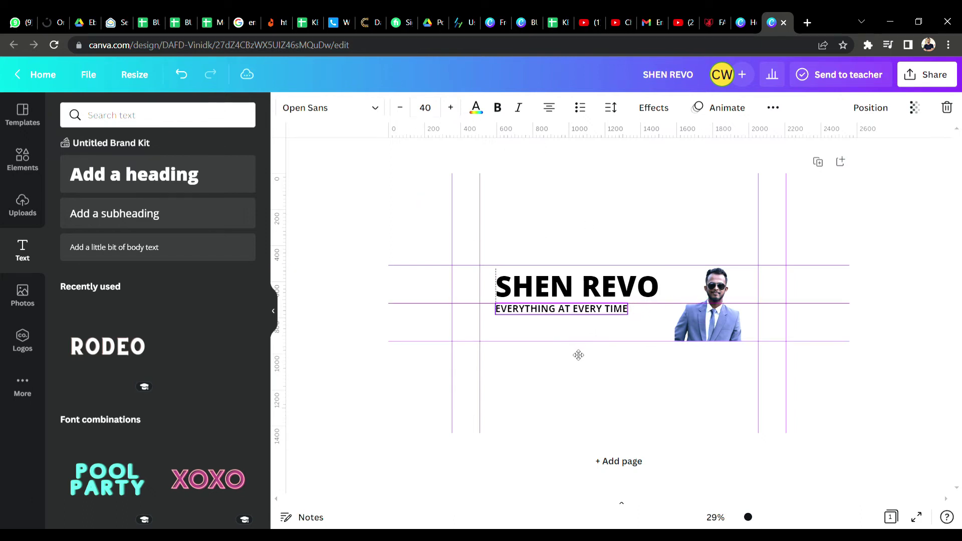
left_click(565, 398)
left_click(572, 310)
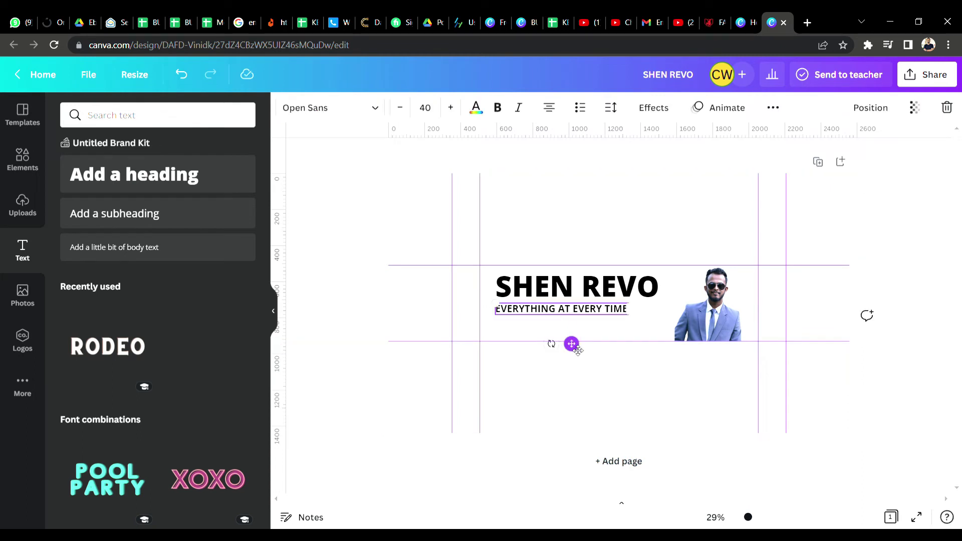
left_click_drag(582, 351, 593, 352)
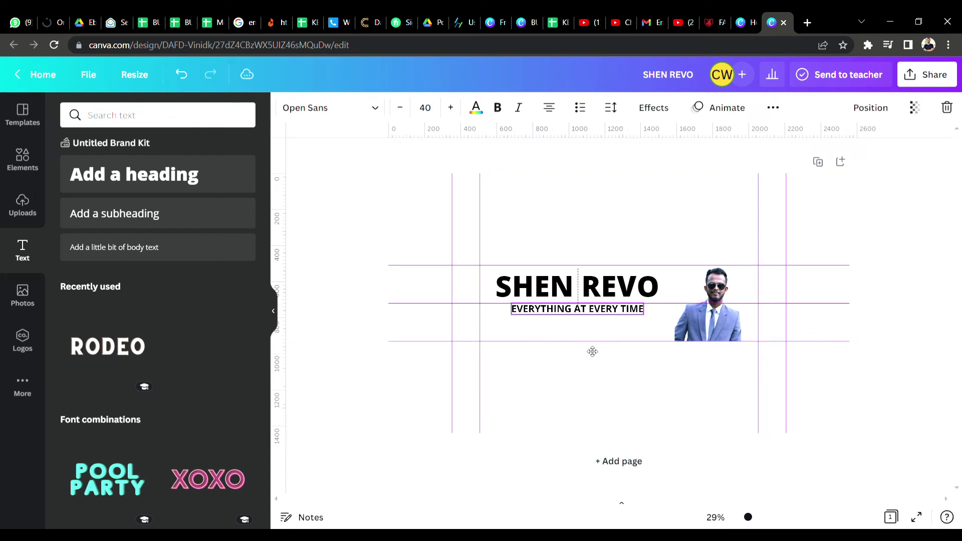
left_click(577, 384)
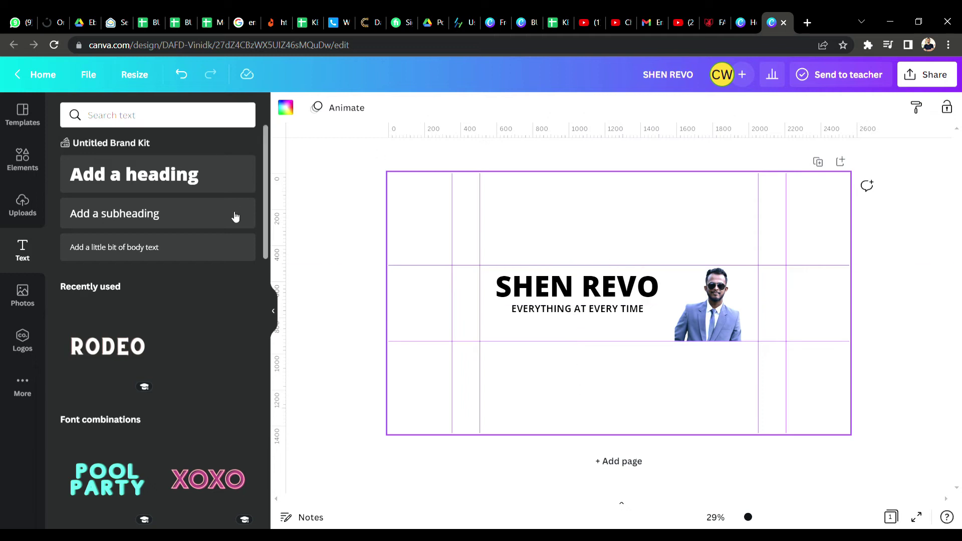
Add a body text line lower on the banner reading 'I will share everything whata I can found'.
left_click(172, 258)
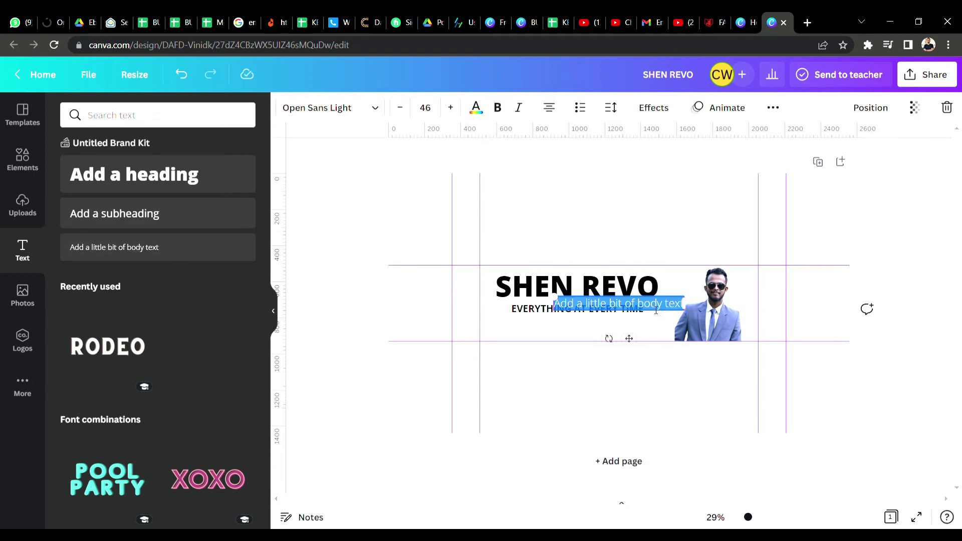
left_click_drag(635, 372, 628, 401)
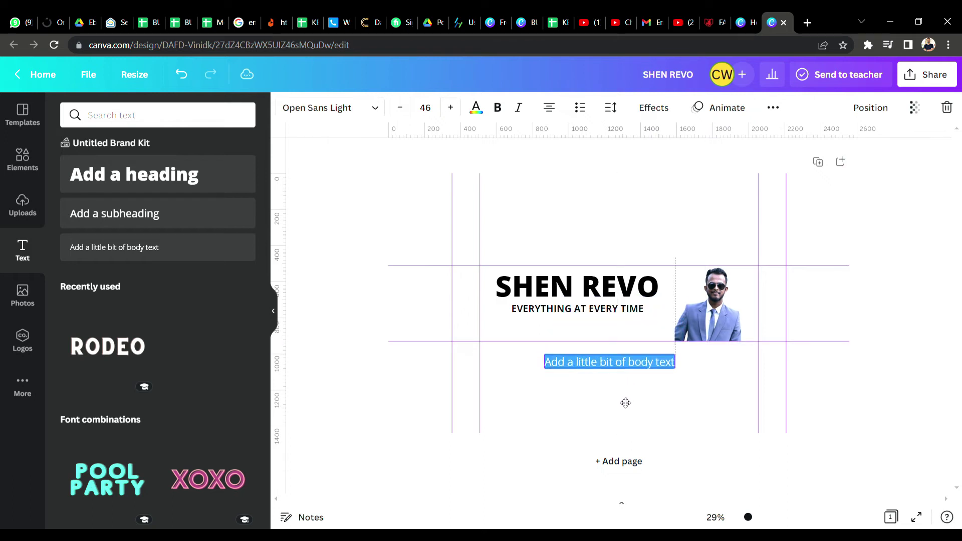
left_click(569, 396)
left_click(577, 365)
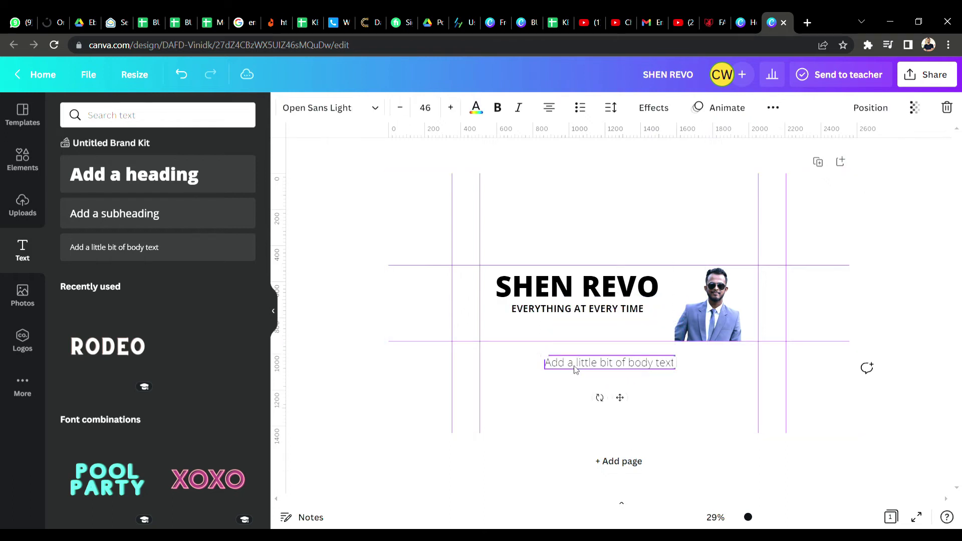
key("BackSpace")
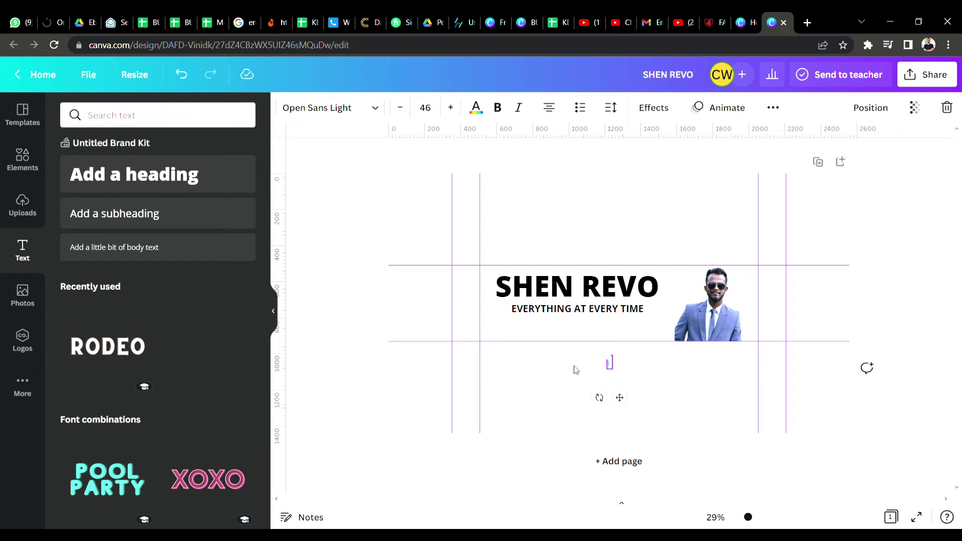
type("I will share everything whata I can four")
key("BackSpace")
type("nd")
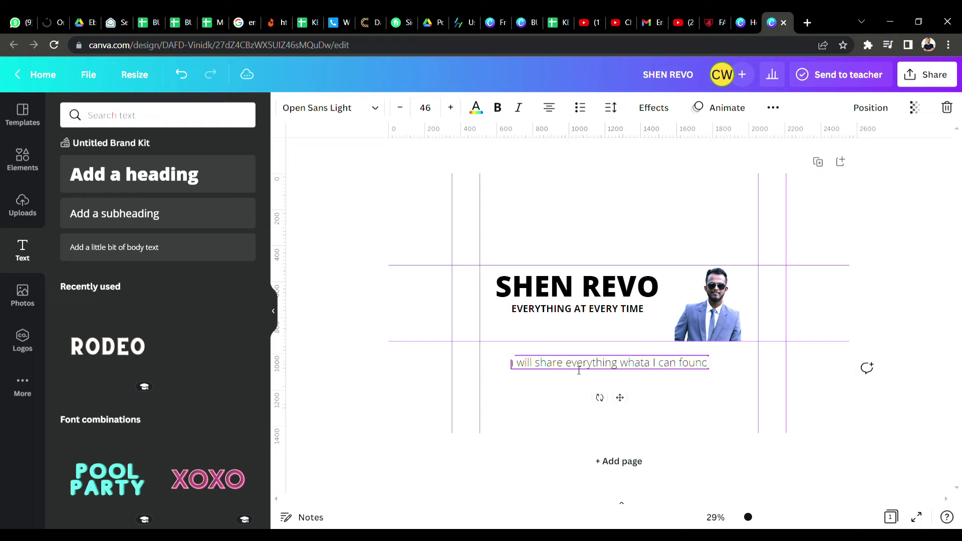
Select the whole sentence and bring up its text colour choices.
triple_click(579, 371)
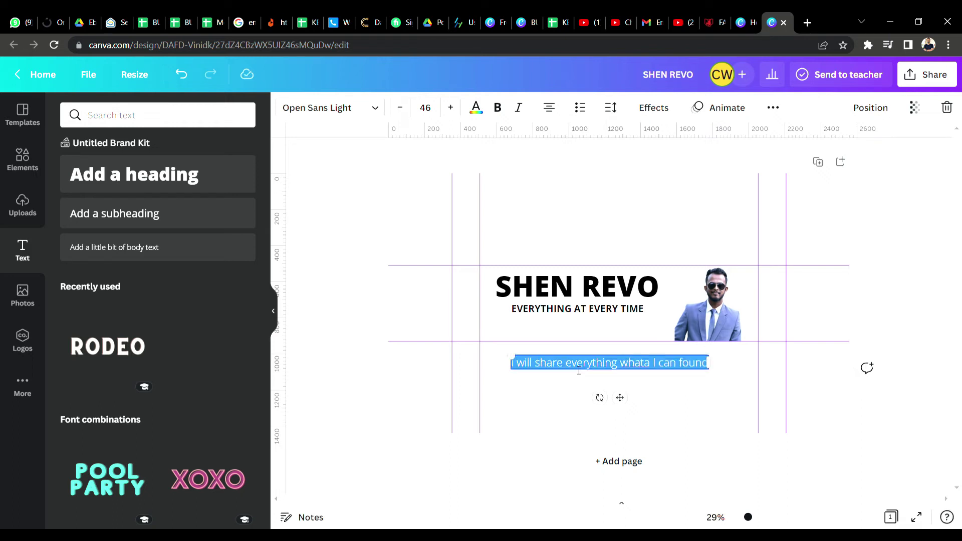
left_click(563, 387)
left_click(576, 366)
triple_click(577, 367)
left_click(476, 109)
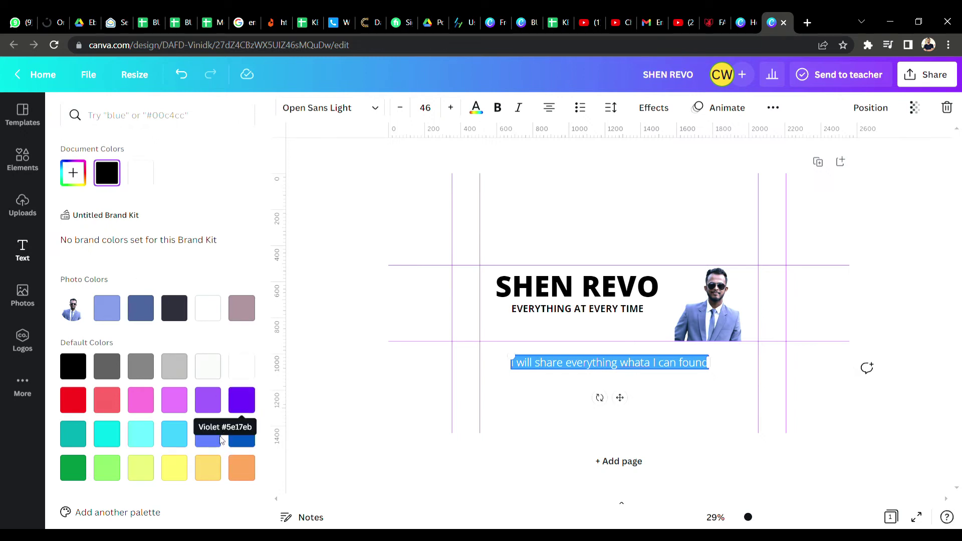
Make the sentence bold and Violet.
left_click(242, 407)
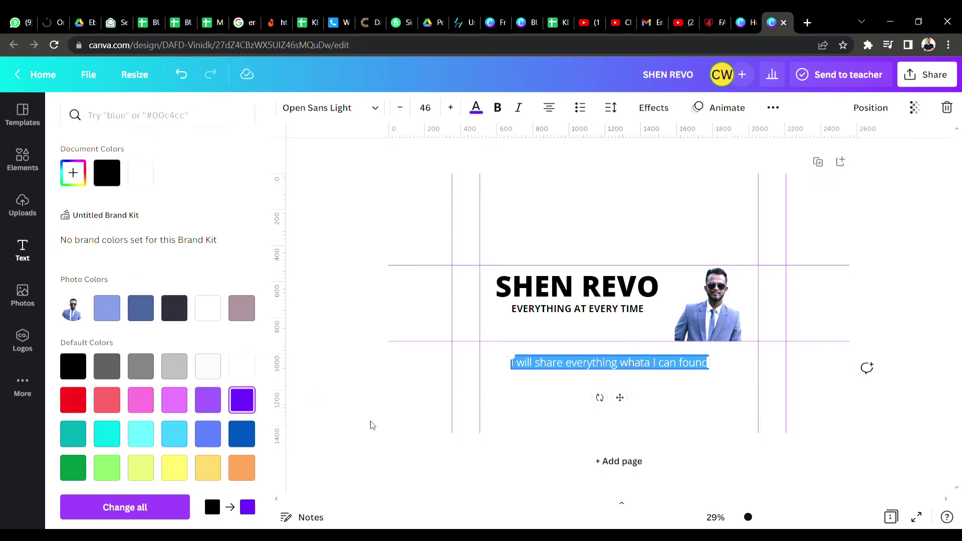
key("Escape")
left_click(556, 371)
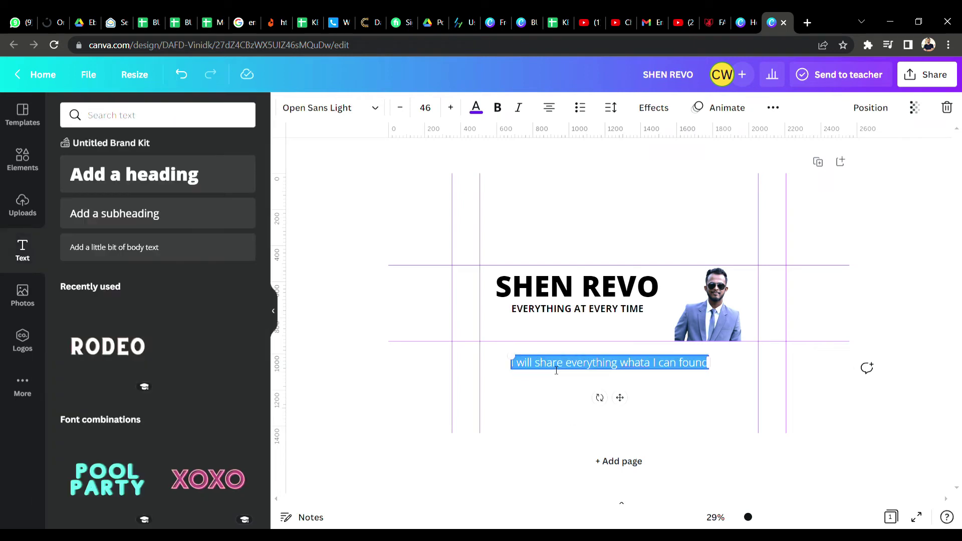
left_click(498, 107)
left_click(602, 391)
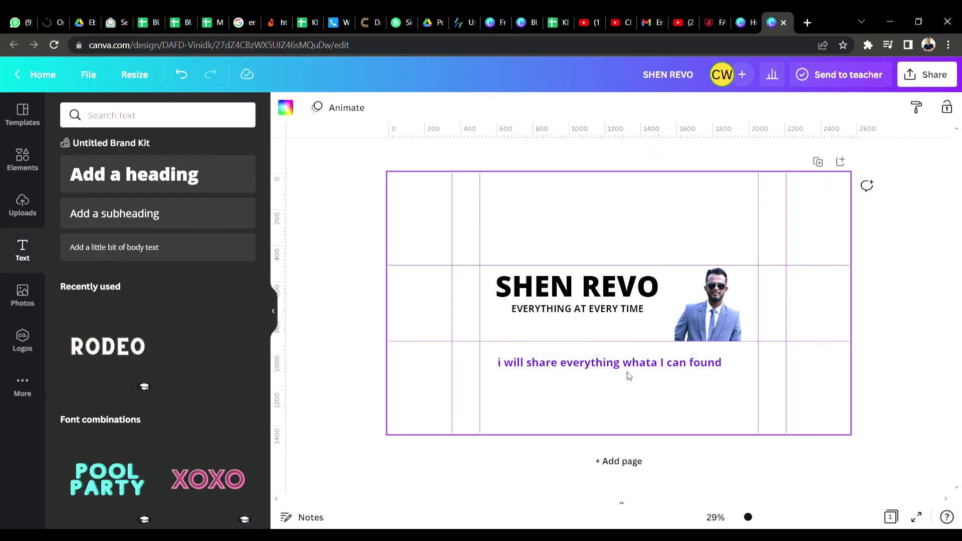
Move the purple sentence lower and to the right beneath the photo.
left_click(506, 365)
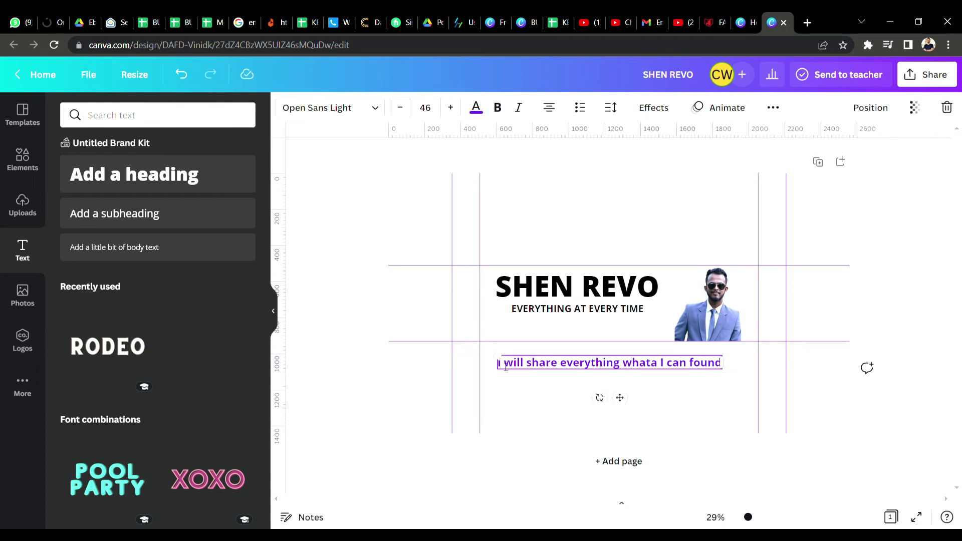
left_click(571, 406)
left_click(587, 365)
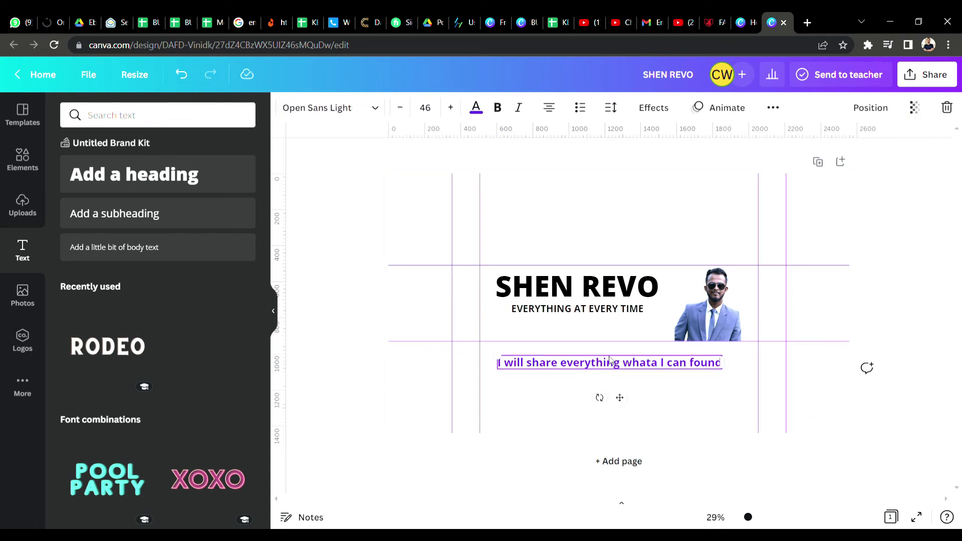
left_click_drag(610, 360, 653, 383)
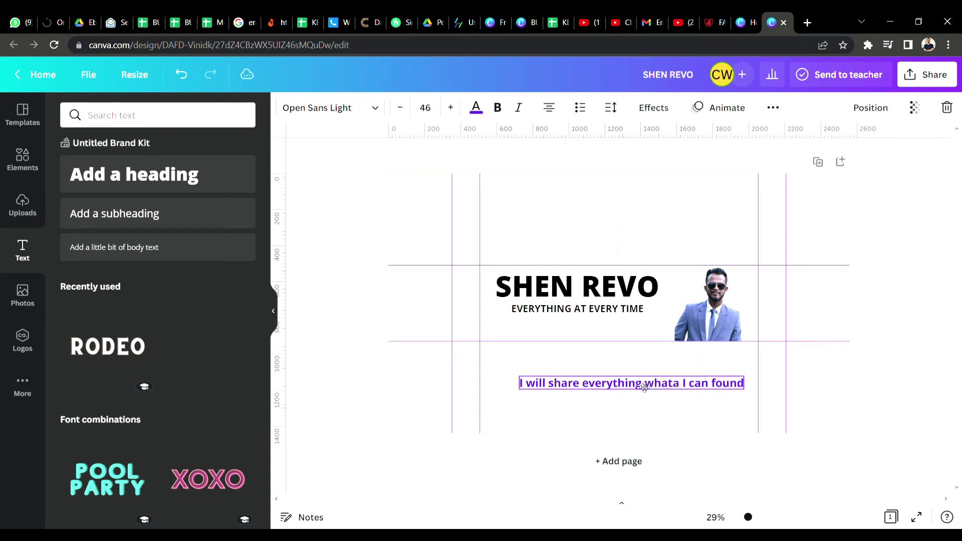
left_click(529, 217)
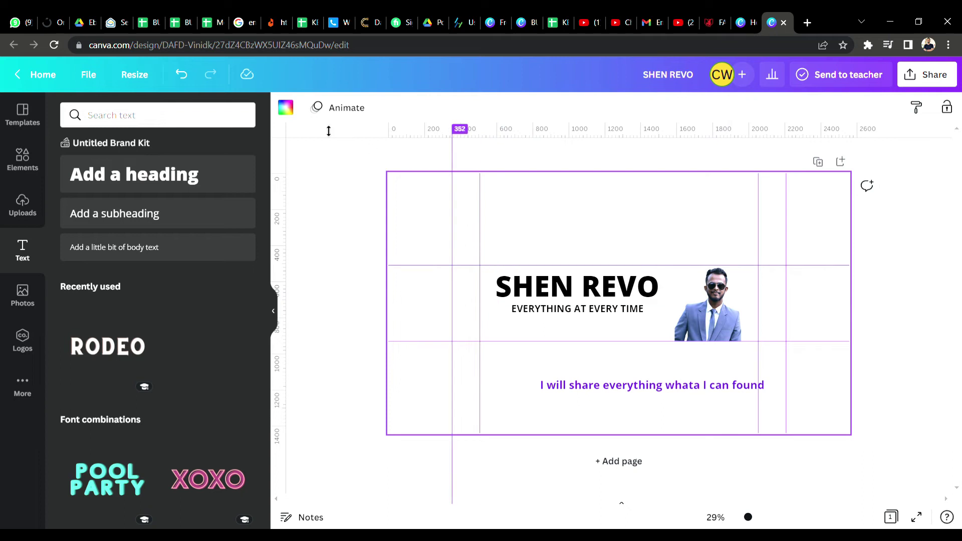
Set the banner background to dark charcoal #2a2934.
left_click(290, 111)
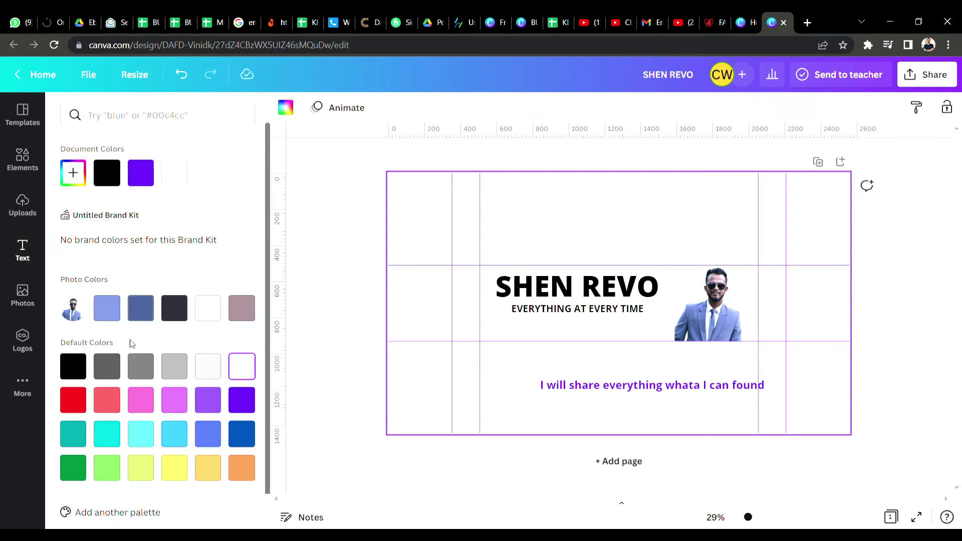
left_click(181, 314)
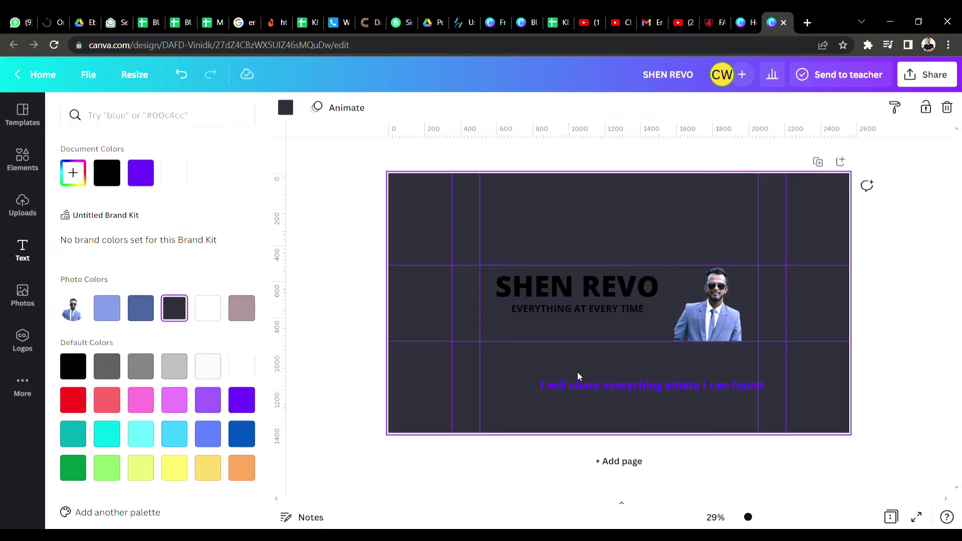
left_click(547, 296)
left_click(543, 353)
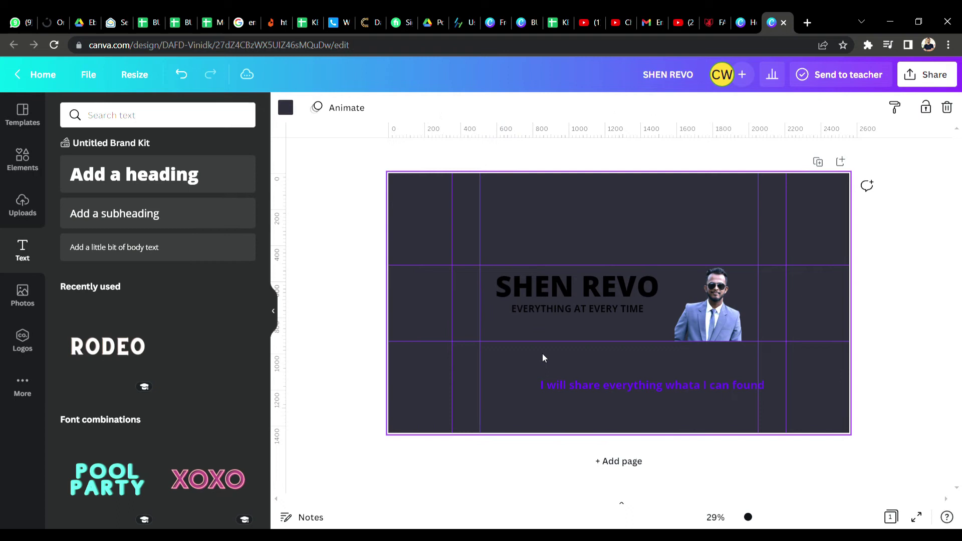
Turn the SHEN REVO heading and tagline white.
left_click(546, 296)
left_click(537, 312)
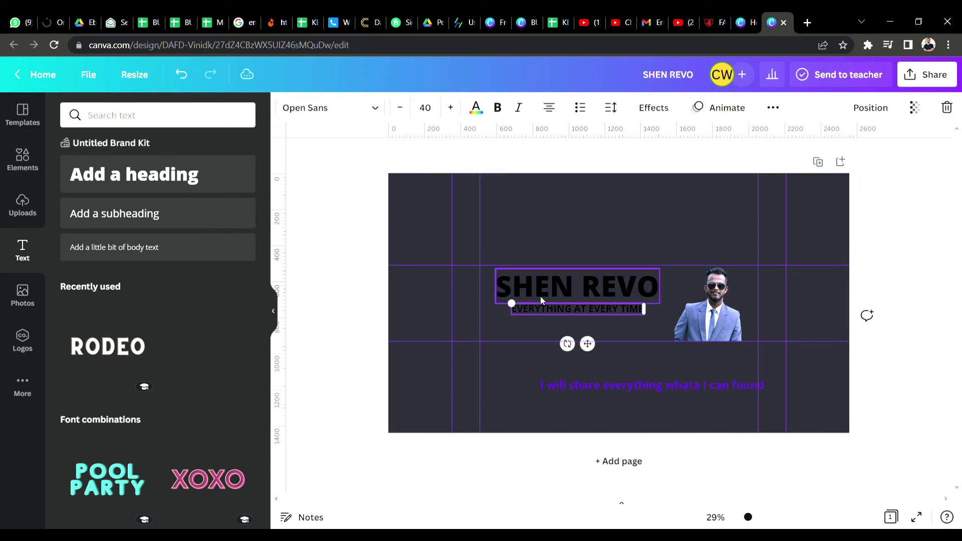
left_click(523, 329)
left_click(526, 308)
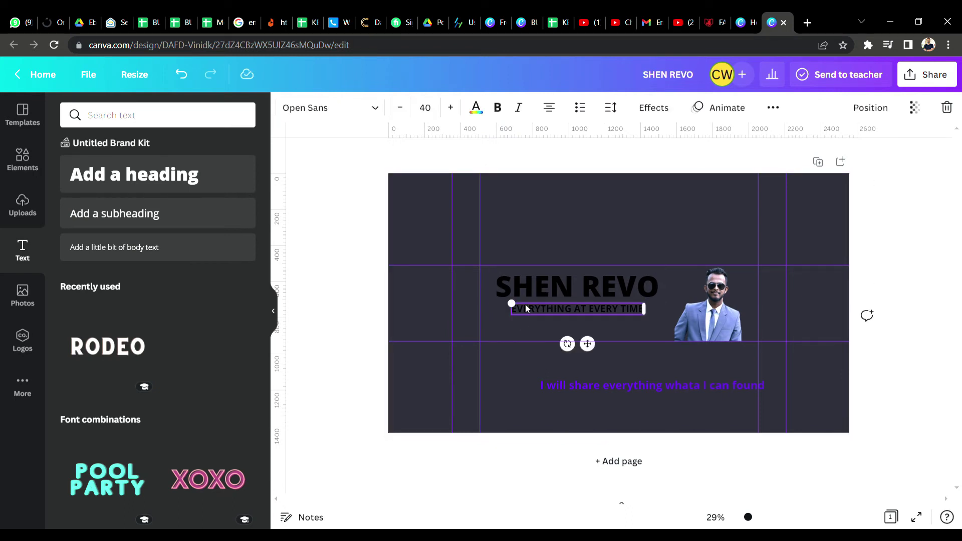
left_click_drag(492, 279, 532, 313)
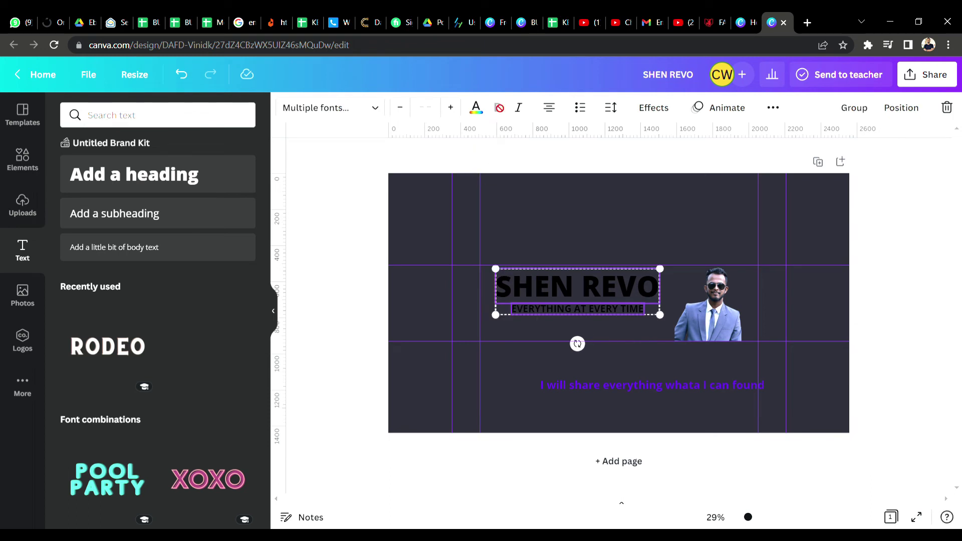
left_click(477, 108)
left_click(242, 366)
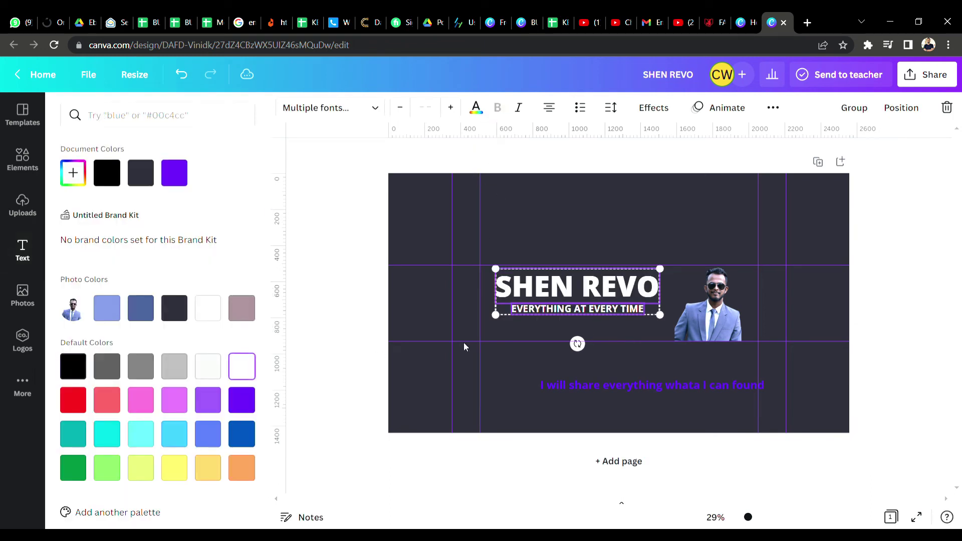
key("Escape")
left_click(527, 359)
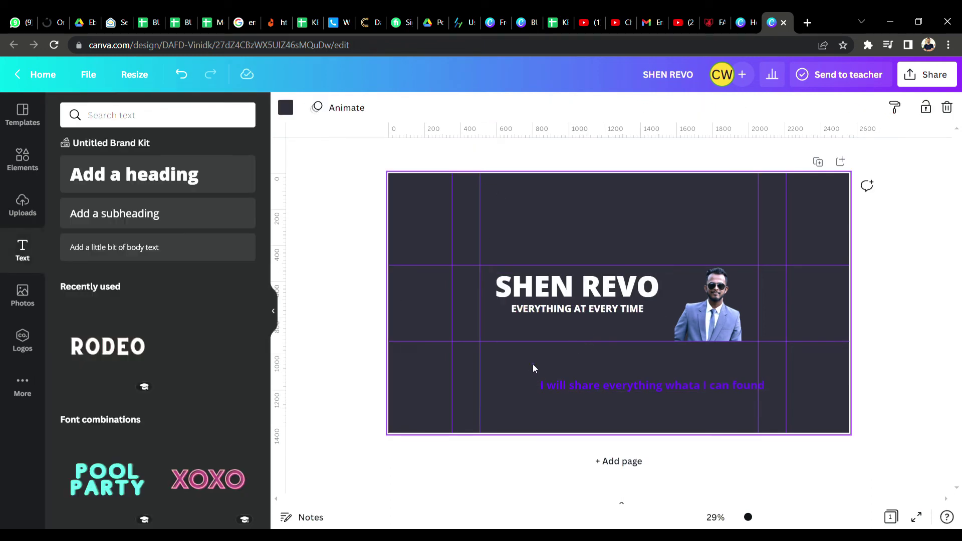
Add a square shape and reshape it into a rectangle over the purple text.
left_click(22, 159)
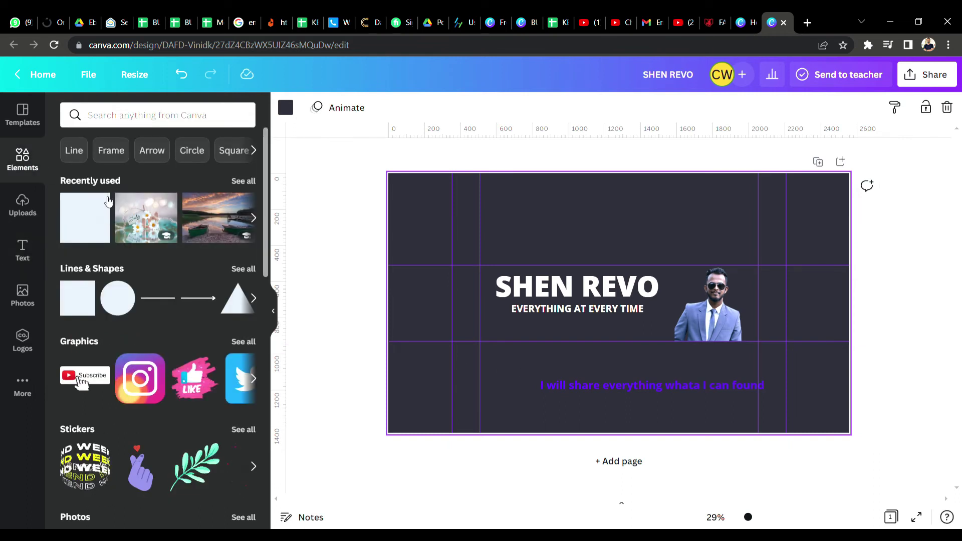
left_click(86, 290)
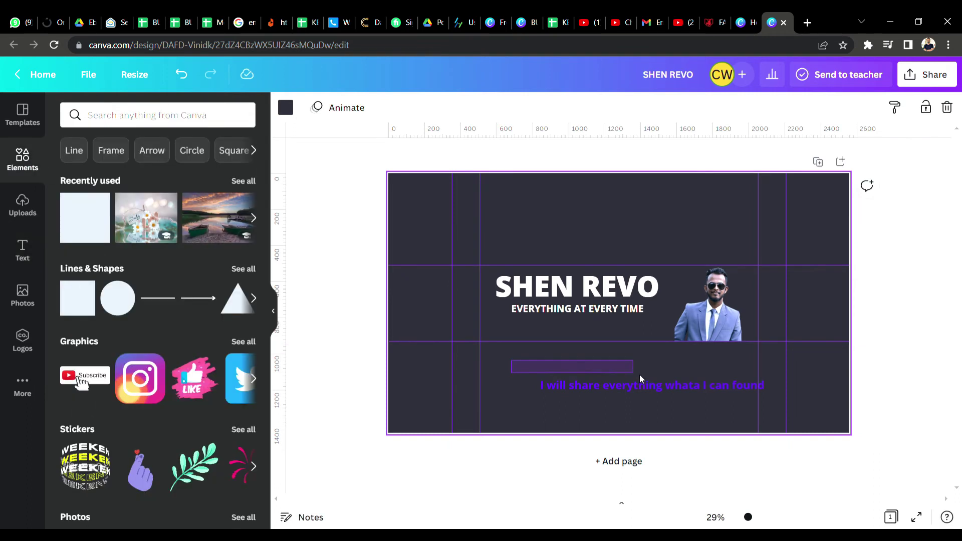
left_click(728, 382)
left_click(610, 369)
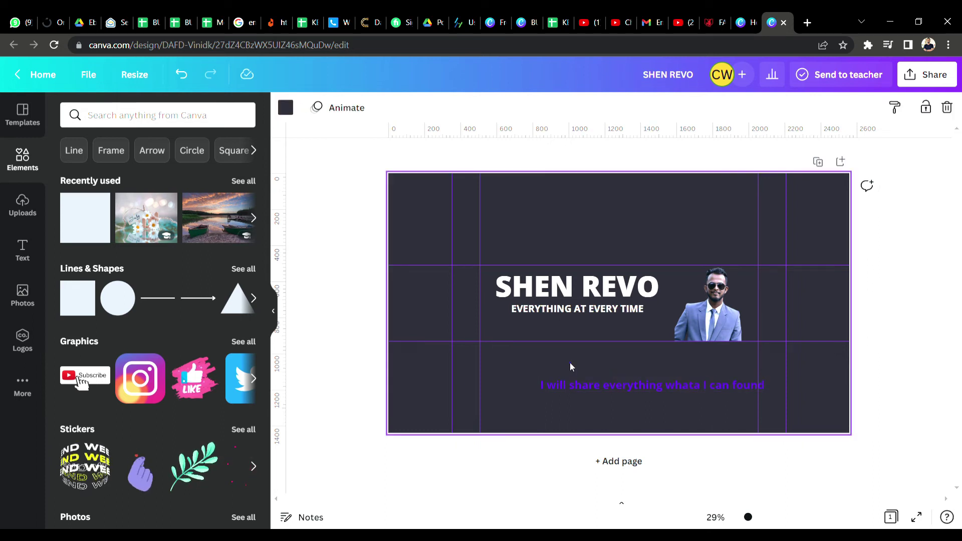
left_click(88, 293)
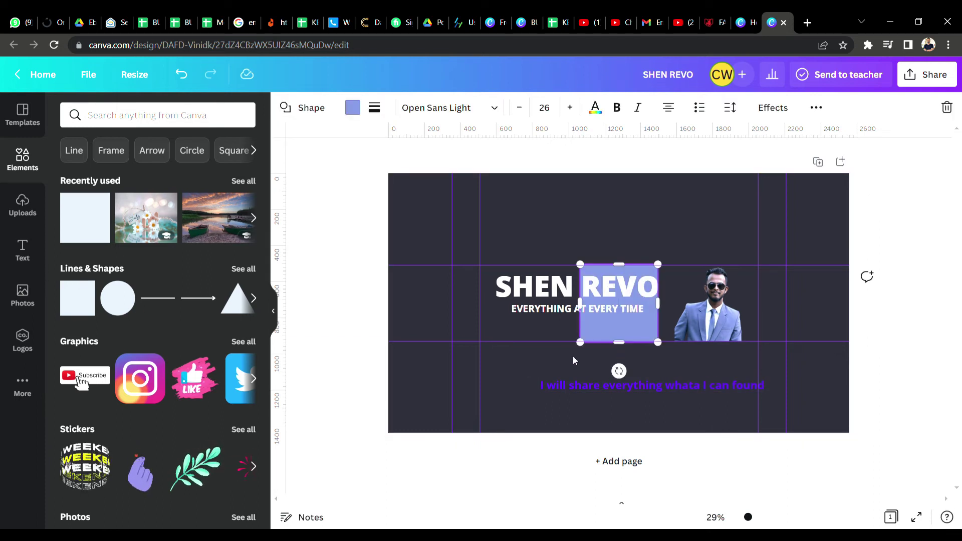
mouse_move(627, 335)
left_mouse_down()
mouse_move(555, 404)
mouse_move(565, 413)
left_mouse_up()
mouse_move(561, 339)
left_mouse_down()
mouse_move(561, 393)
mouse_move(550, 379)
mouse_move(551, 392)
left_mouse_up()
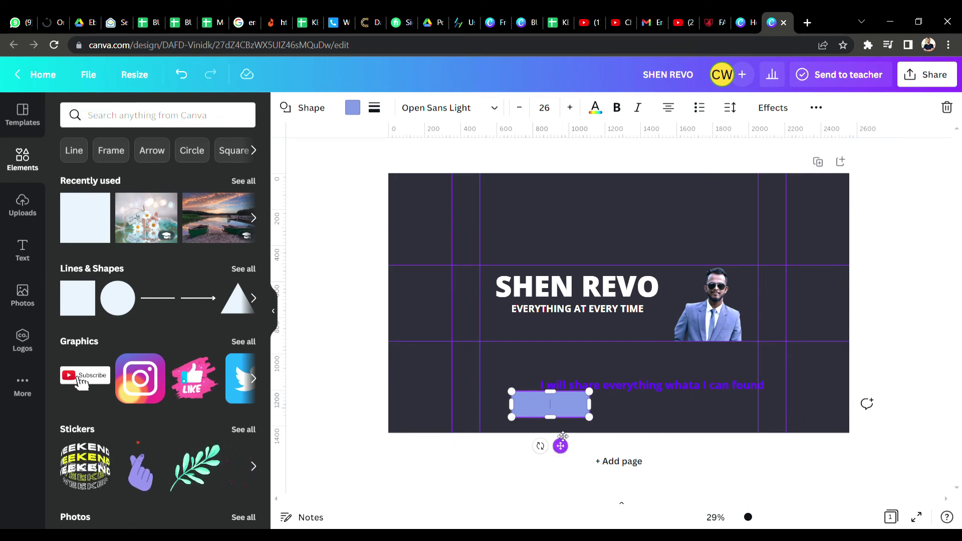
left_click_drag(563, 436, 563, 416)
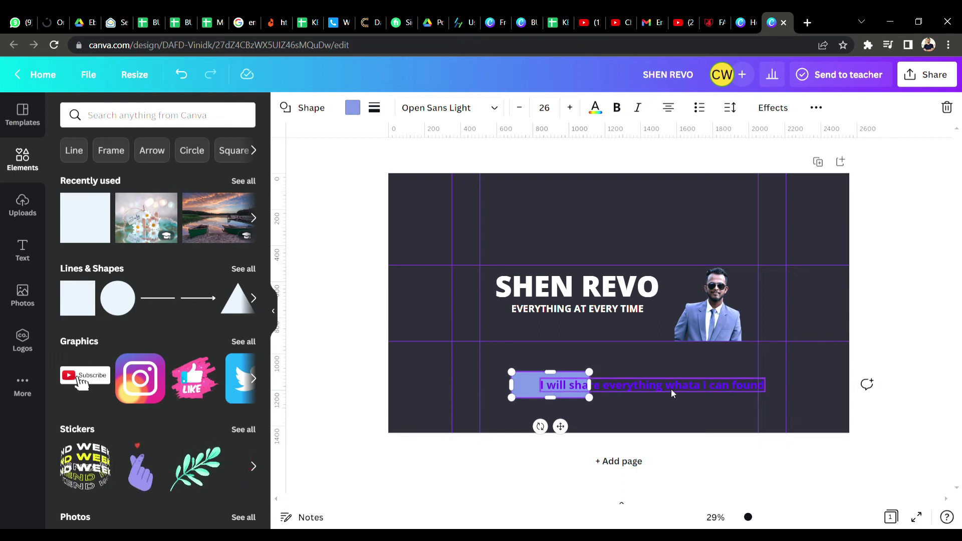
Correct the typo so the sentence reads 'what' instead of 'whata'.
left_click(693, 389)
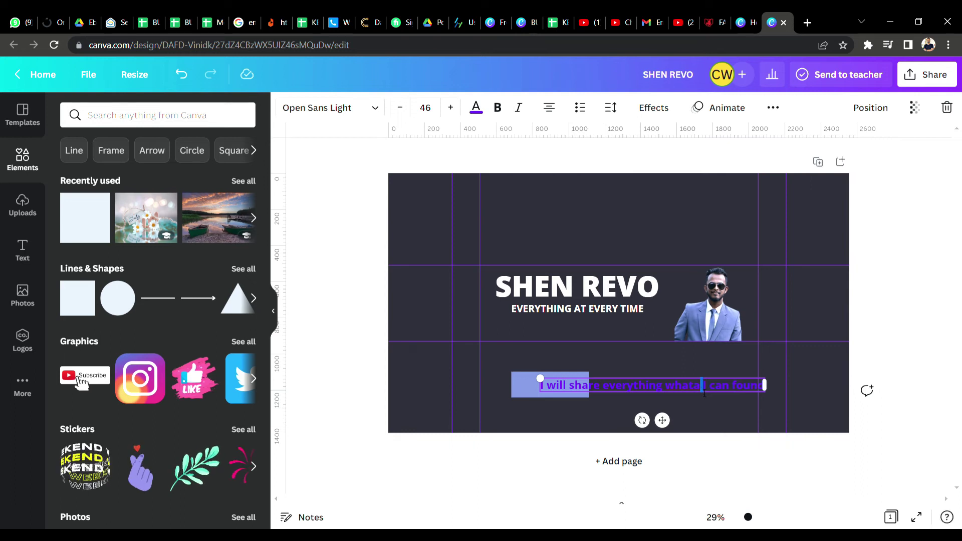
key("BackSpace")
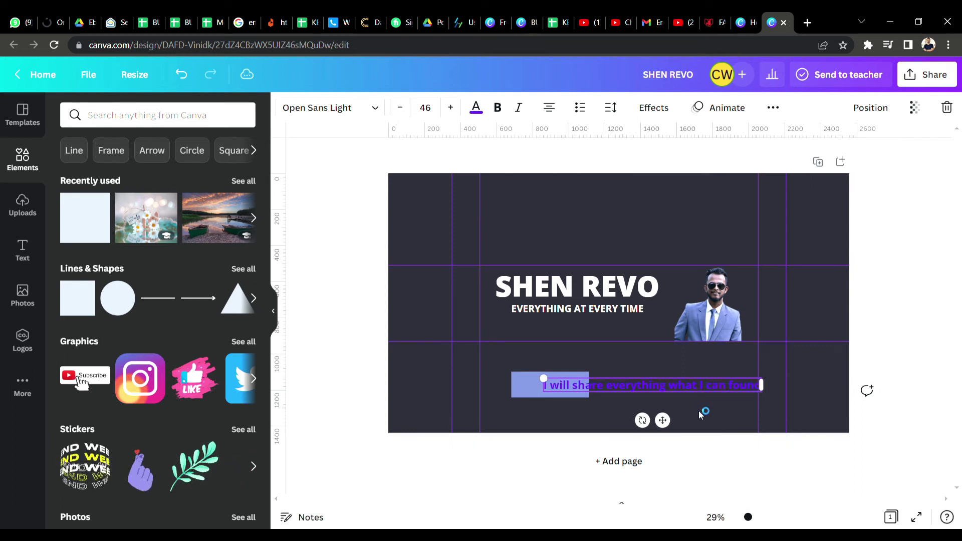
left_click(698, 407)
Fill the rectangle white and widen it to fit the sentence.
left_click(534, 386)
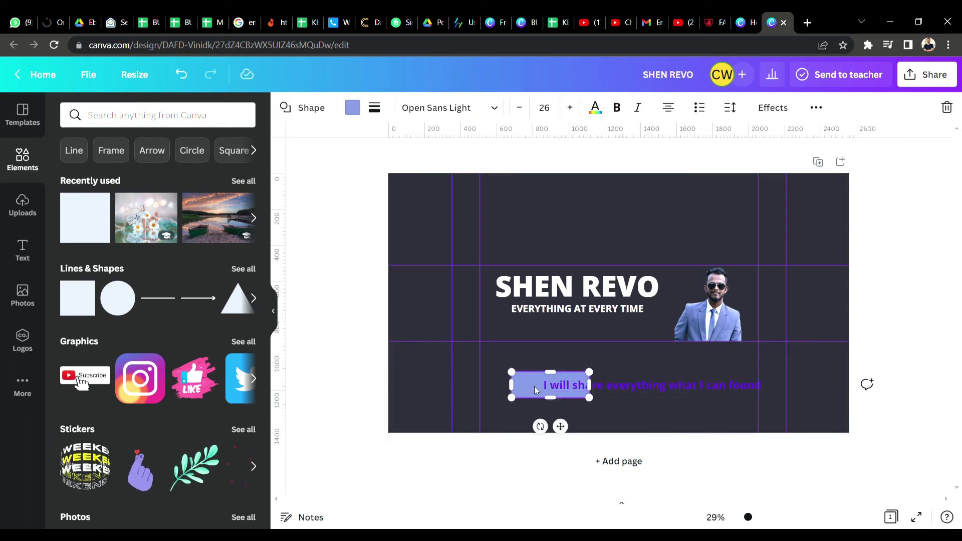
left_click(353, 107)
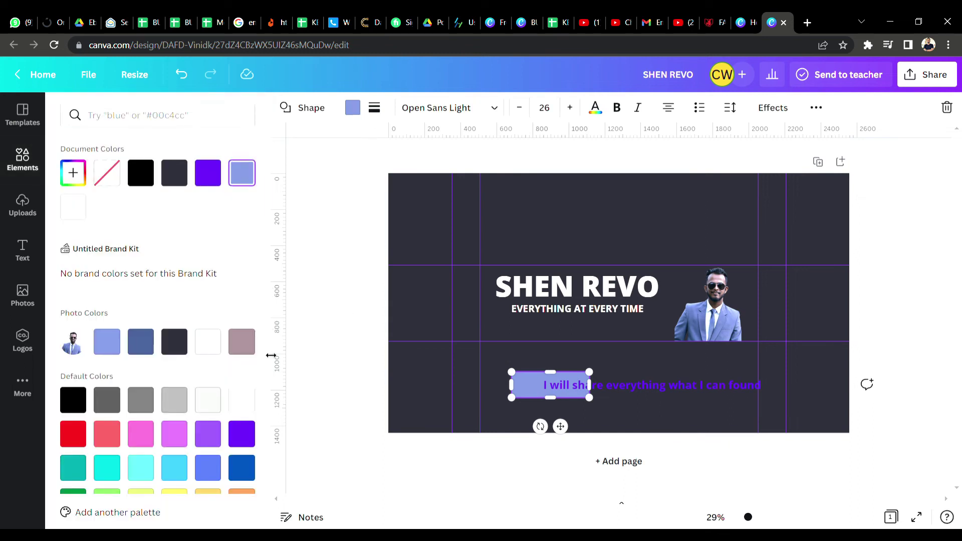
left_click(241, 400)
left_click_drag(590, 385, 750, 398)
left_click(555, 420)
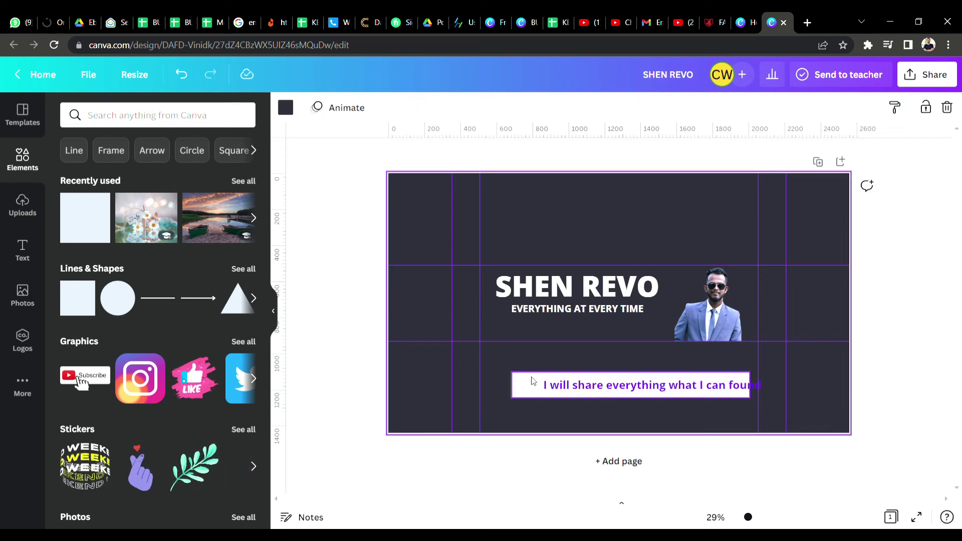
Centre the purple text inside the white box and select both elements.
left_click(556, 391)
left_click_drag(674, 427, 660, 425)
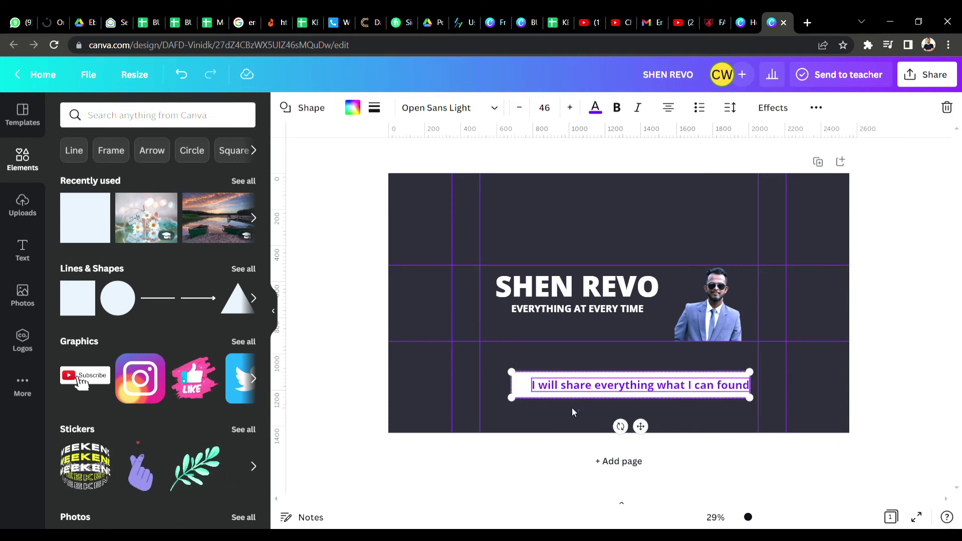
left_click(503, 363)
left_click_drag(502, 360, 560, 417)
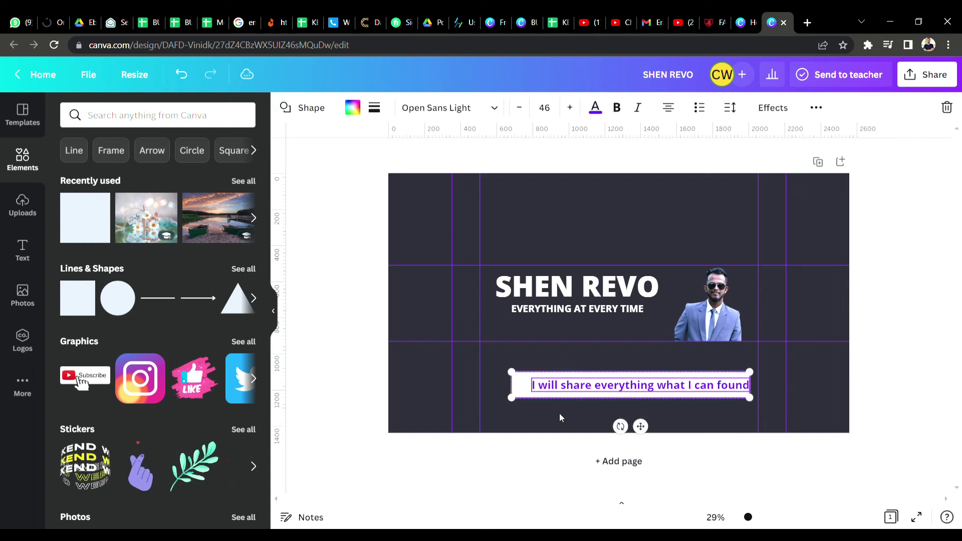
left_click(816, 108)
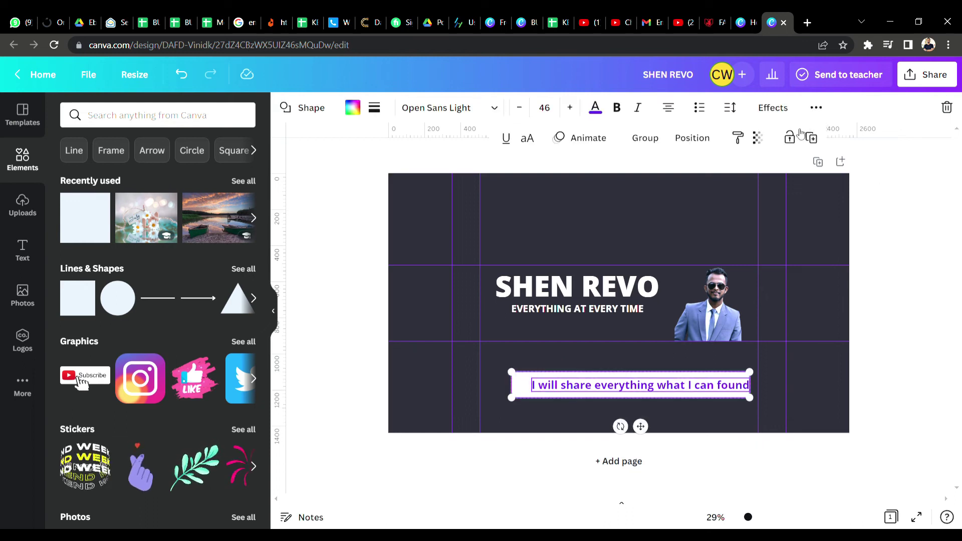
left_click(696, 145)
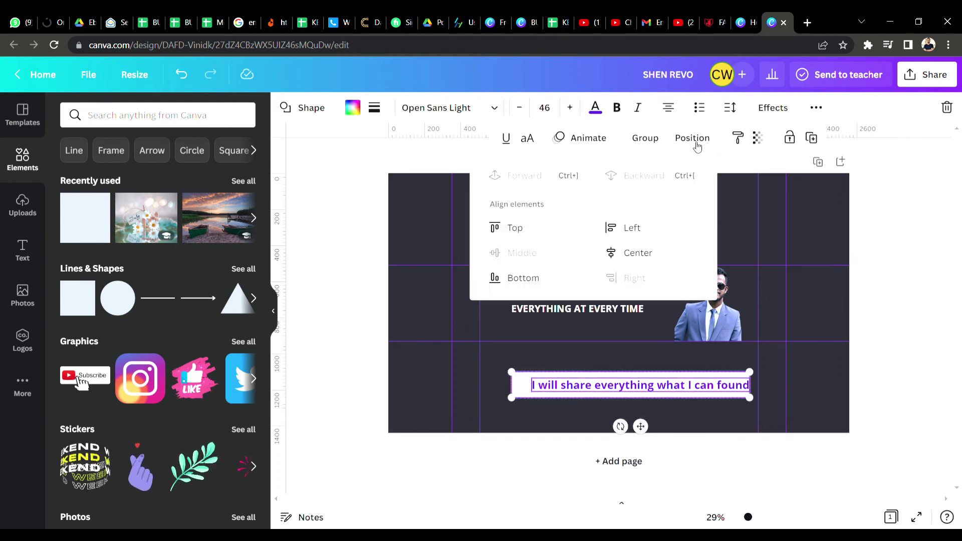
Align the text to the box's horizontal centre and shorten the box from the top.
left_click(638, 253)
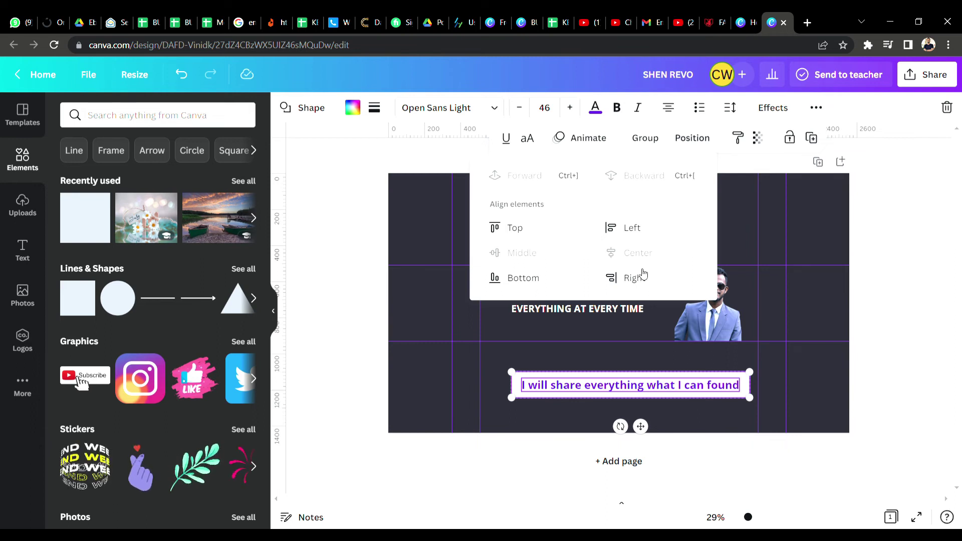
left_click(576, 404)
double_click(597, 391)
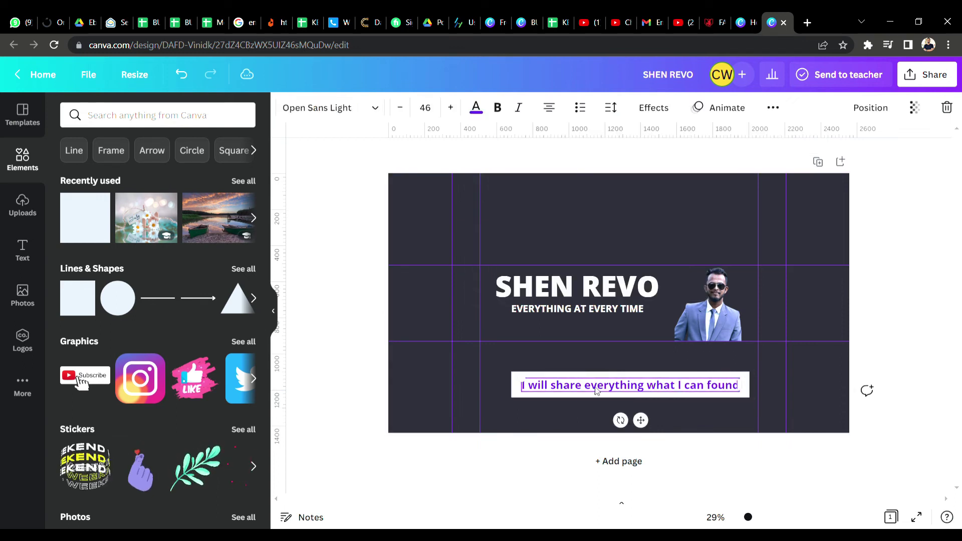
left_click(577, 404)
left_click(632, 386)
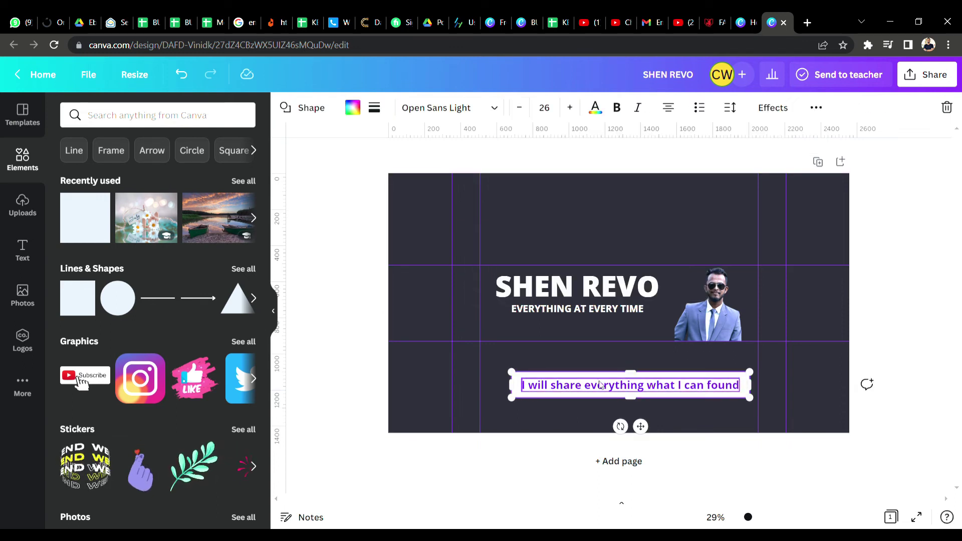
left_click_drag(640, 385, 641, 392)
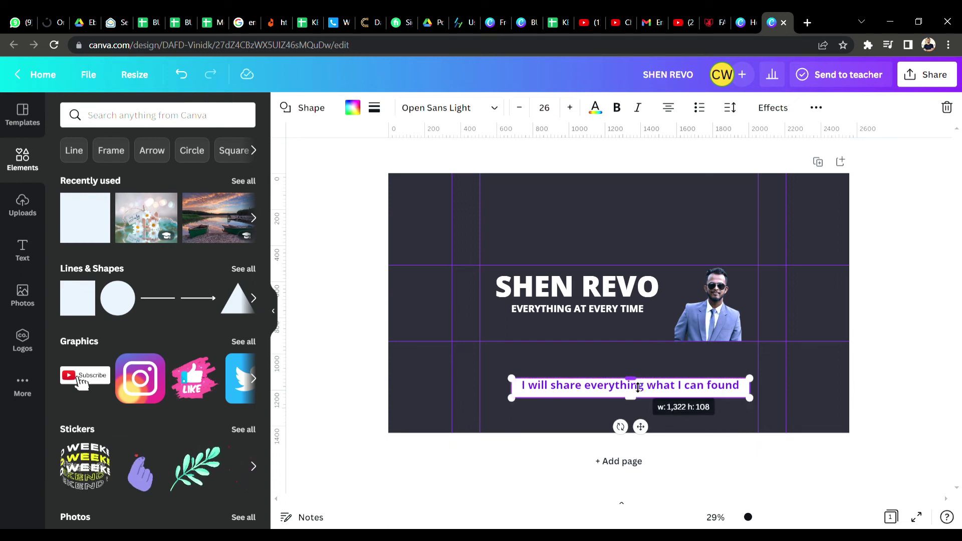
Align the text to the box's vertical middle.
double_click(551, 391)
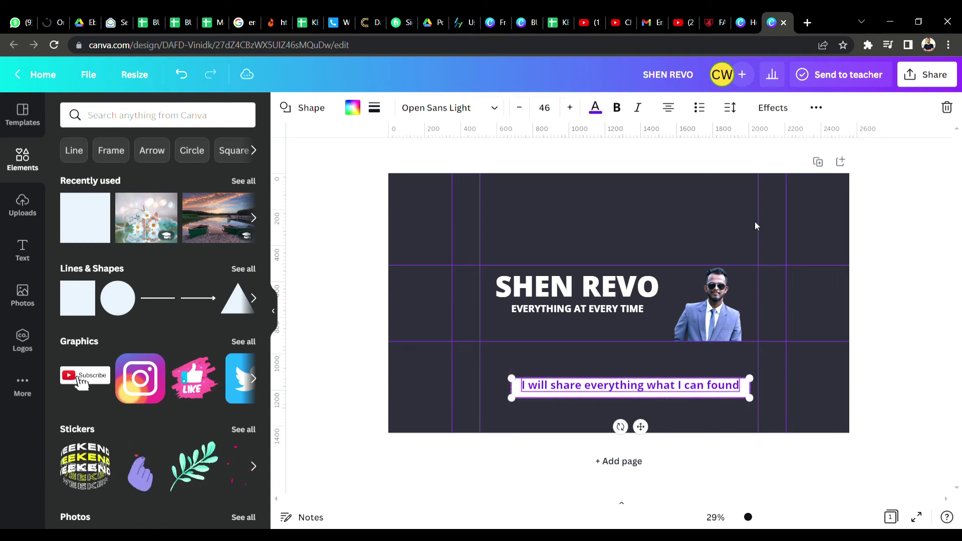
left_click(817, 107)
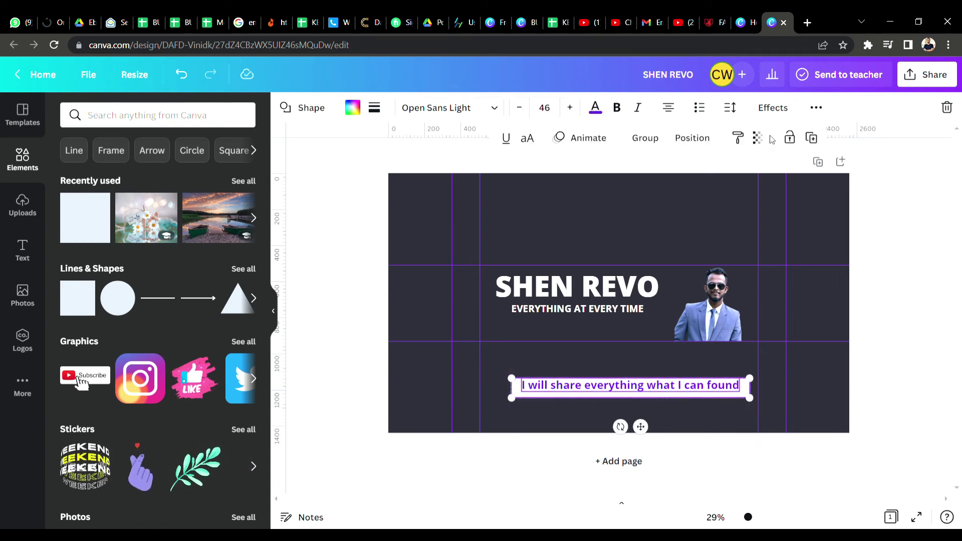
left_click(693, 140)
left_click(524, 254)
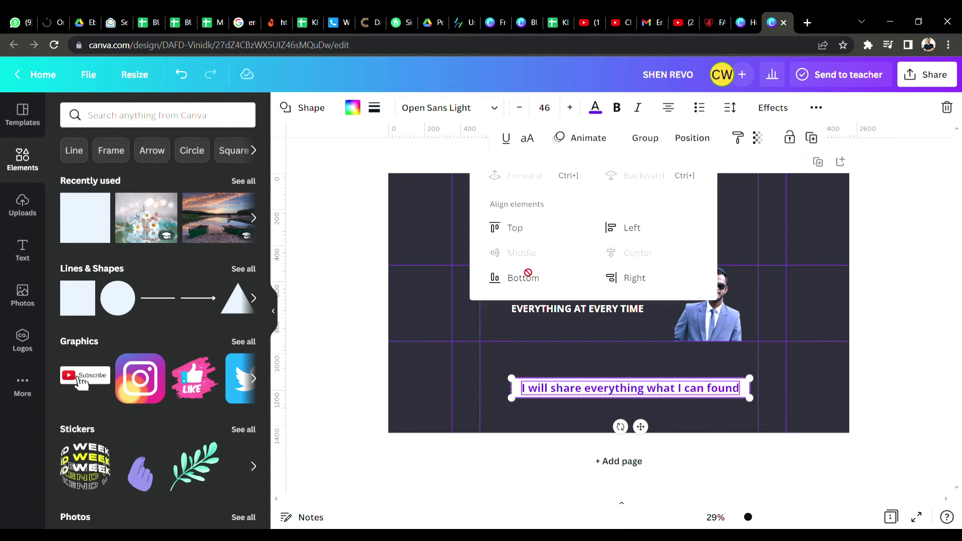
left_click(551, 412)
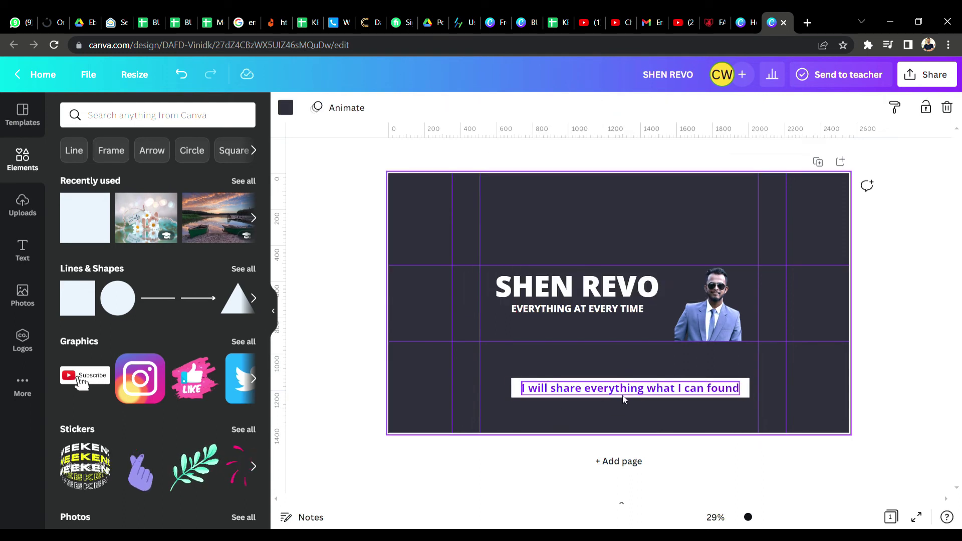
Trim the white box's sides, group it with the text, and move it under the tagline.
left_click(512, 393)
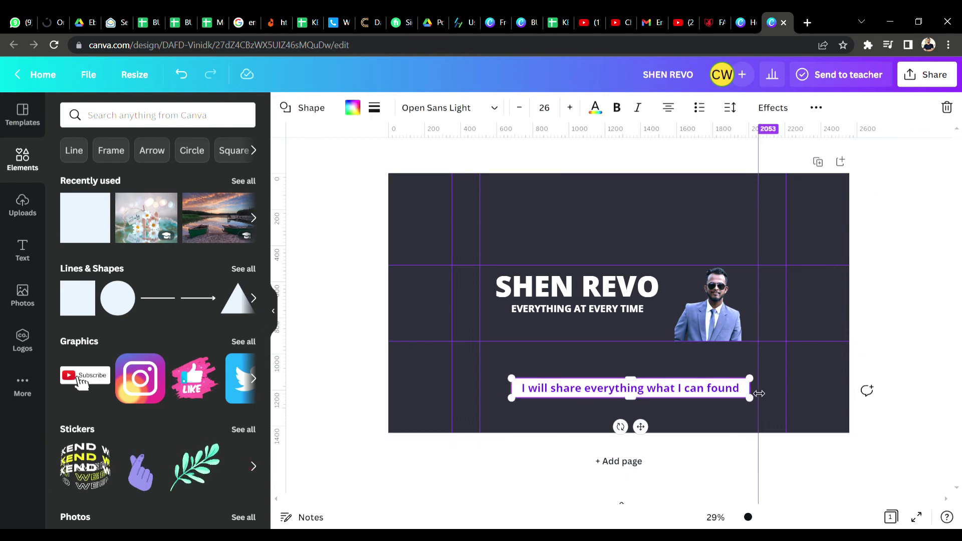
left_click_drag(758, 395, 753, 397)
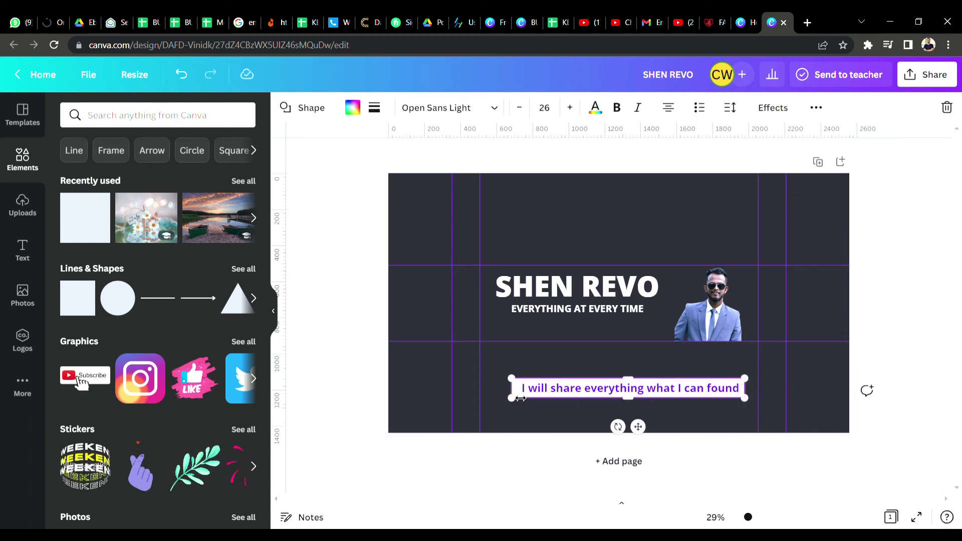
left_click_drag(522, 397, 526, 397)
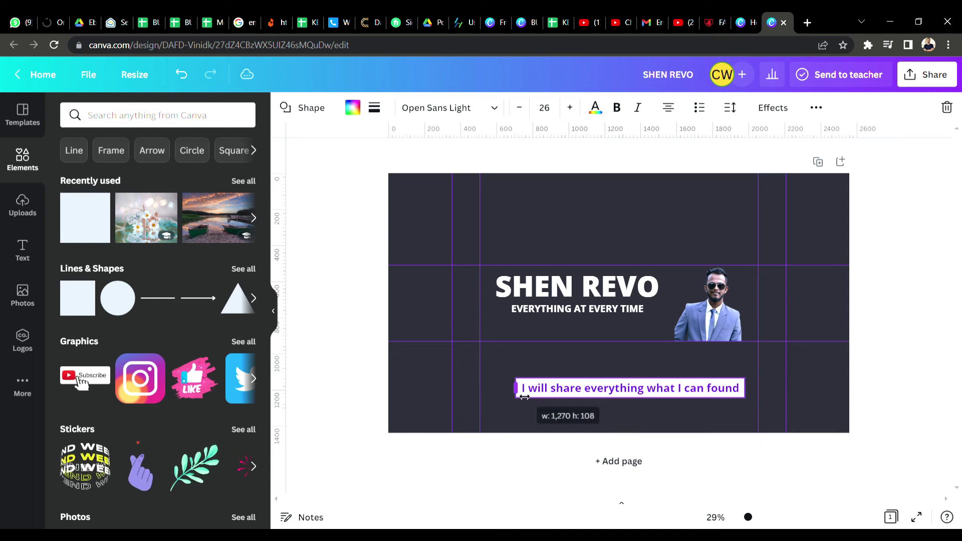
left_click(506, 414)
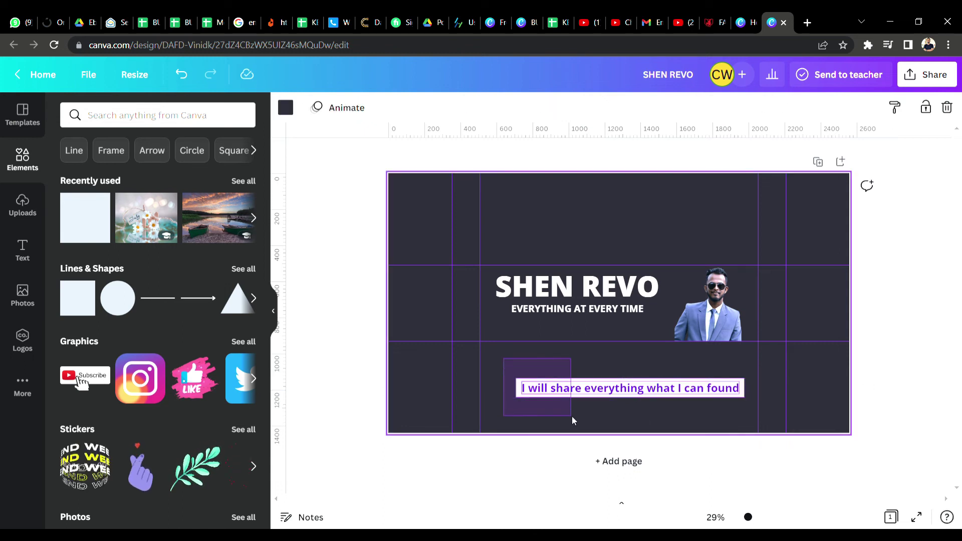
left_click(592, 393)
left_click(823, 114)
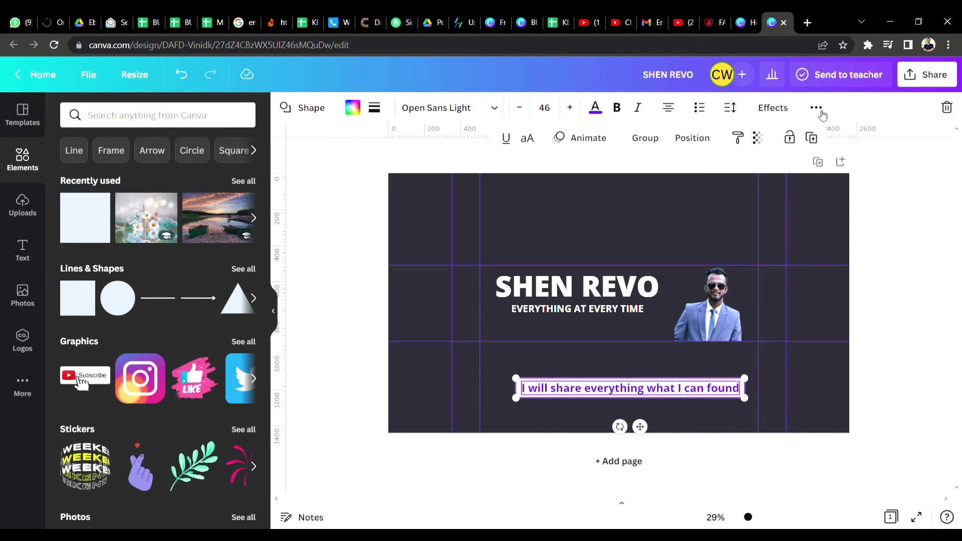
left_click(641, 142)
mouse_move(640, 427)
left_mouse_down()
mouse_move(618, 366)
mouse_move(635, 441)
left_mouse_up()
Set the boxed sentence's font size to 30.
double_click(584, 399)
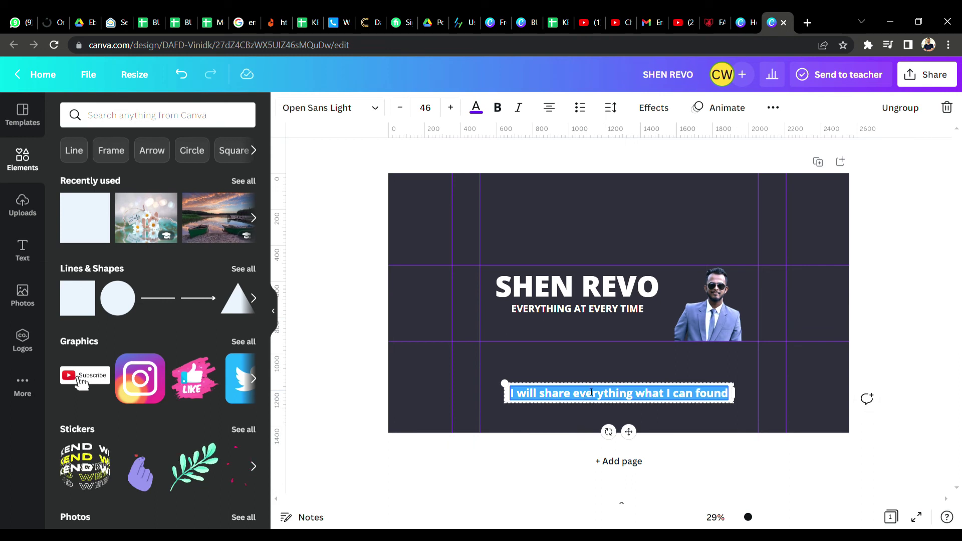
left_click(425, 108)
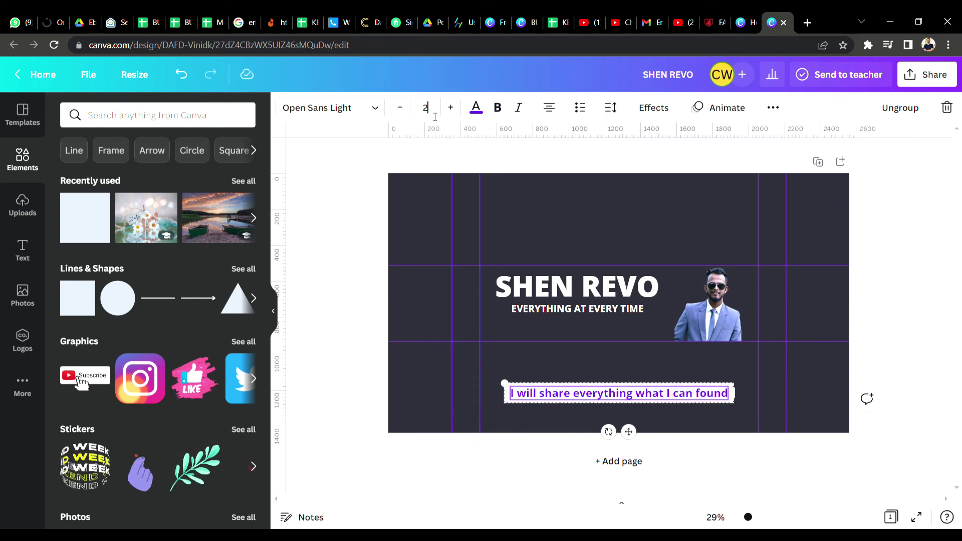
type("5")
key("Return")
left_click(435, 117)
type("3")
key("Return")
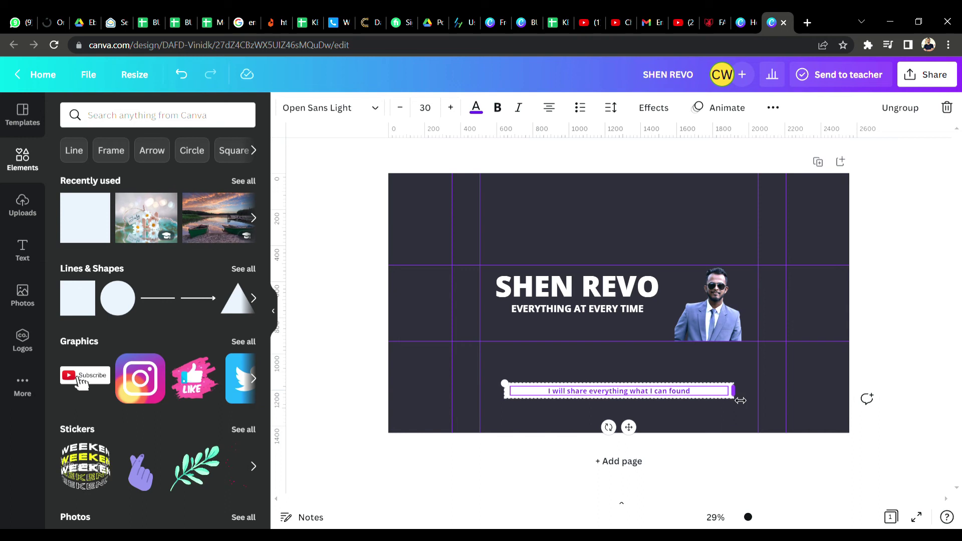
Narrow the box and move it just below the EVERYTHING AT EVERY TIME subtitle.
left_click_drag(741, 400, 668, 406)
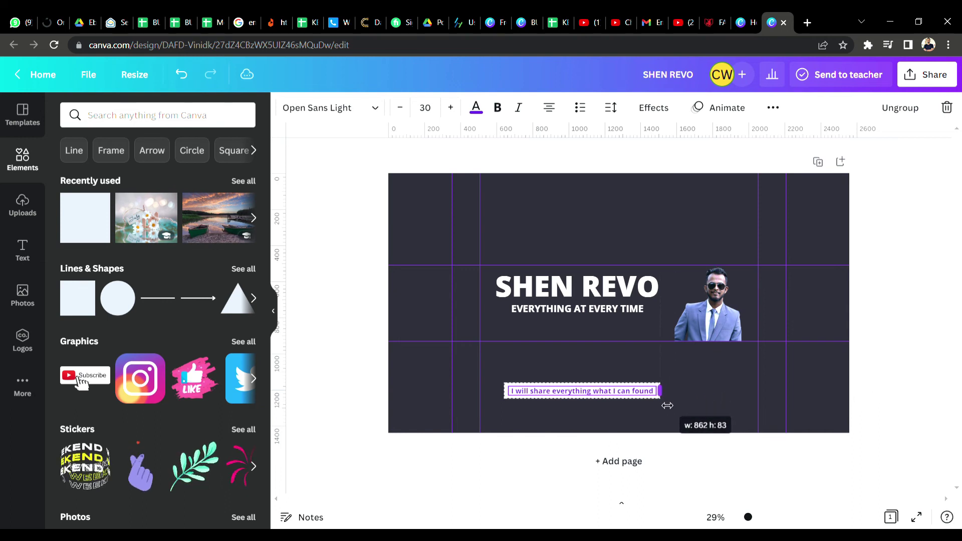
left_click(601, 416)
left_click(599, 394)
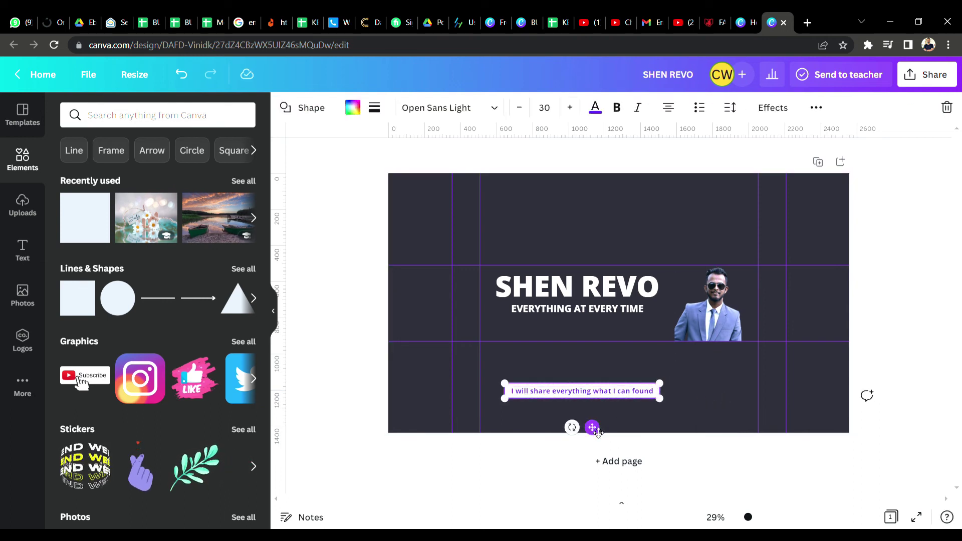
left_click_drag(593, 427, 595, 369)
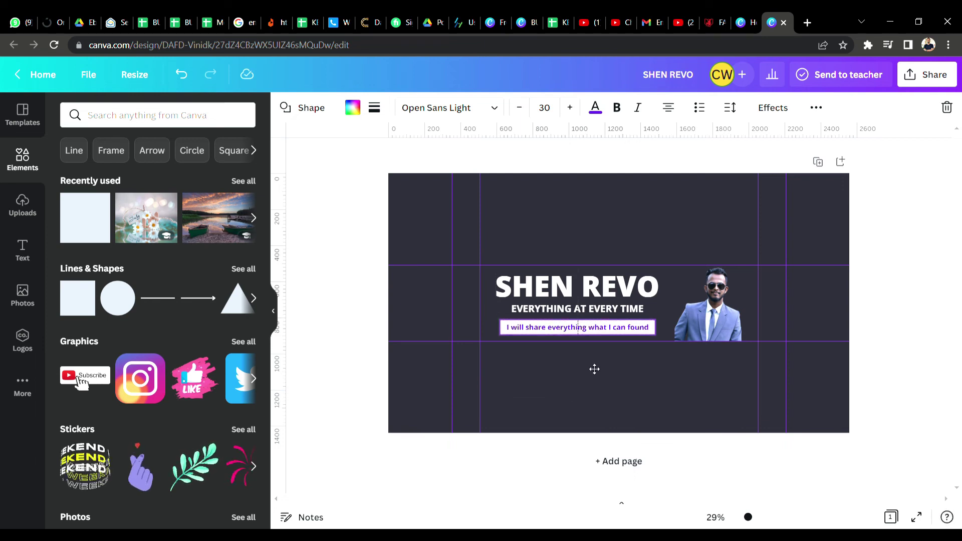
Shift the heading, subtitle and boxed tagline block slightly upward.
left_click(506, 350)
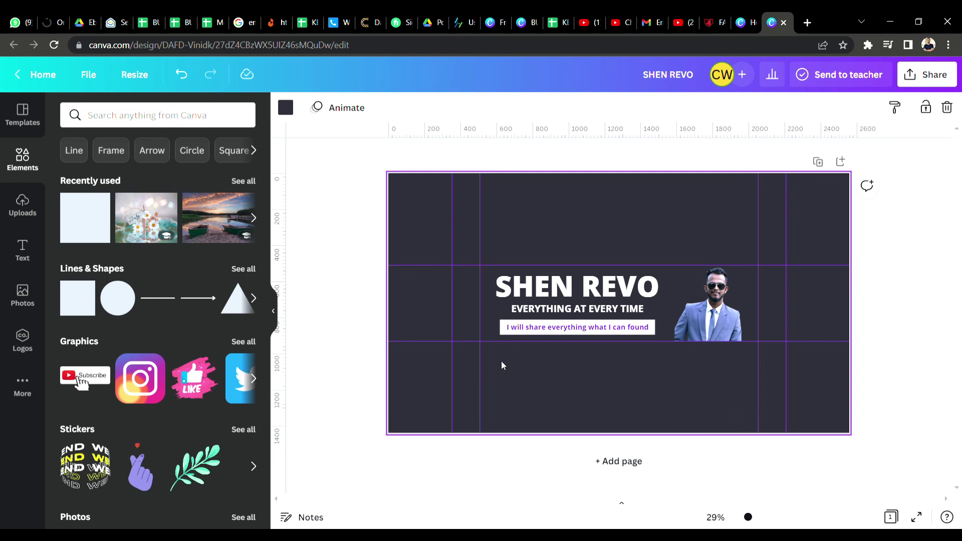
left_click_drag(528, 279, 572, 257)
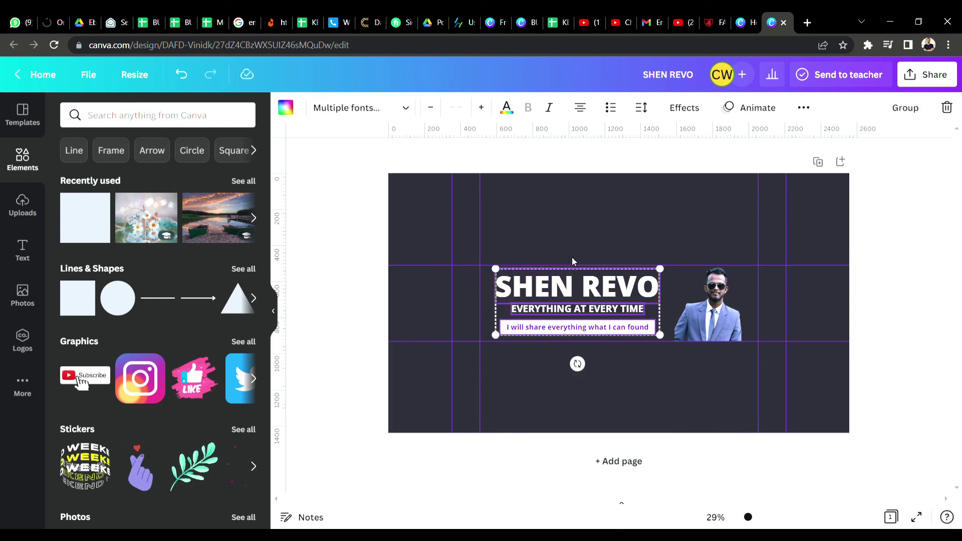
left_click_drag(616, 281, 617, 285)
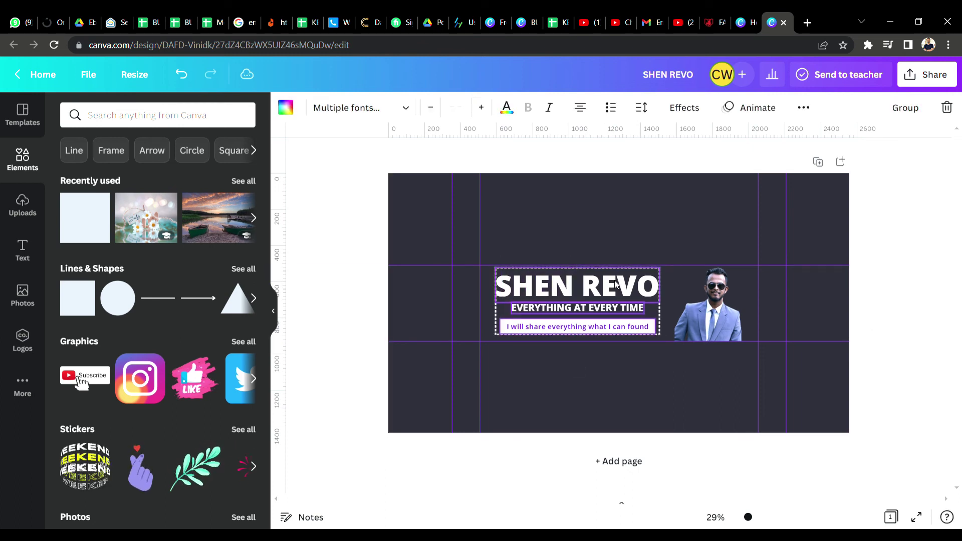
left_click(601, 392)
Open the design's File menu.
left_click(707, 348)
left_click(651, 375)
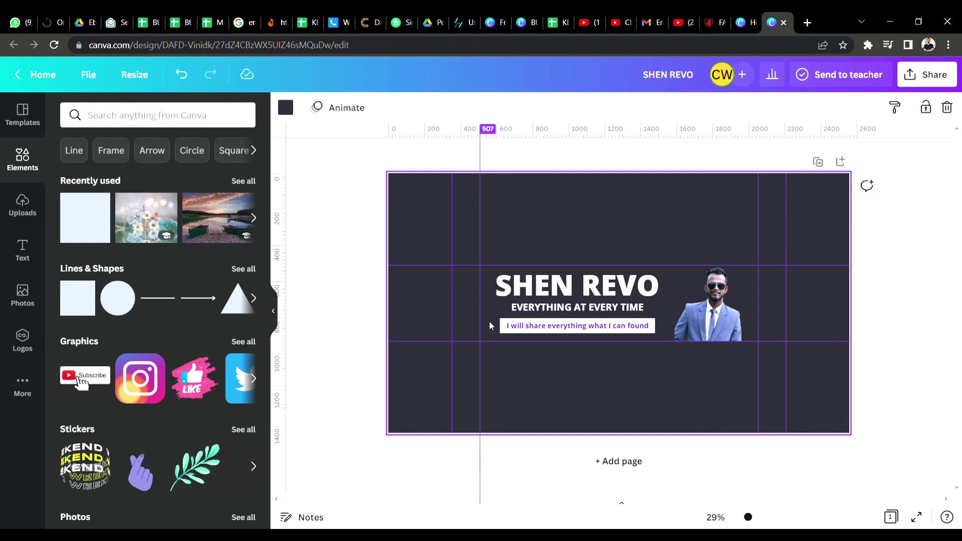
left_click(91, 79)
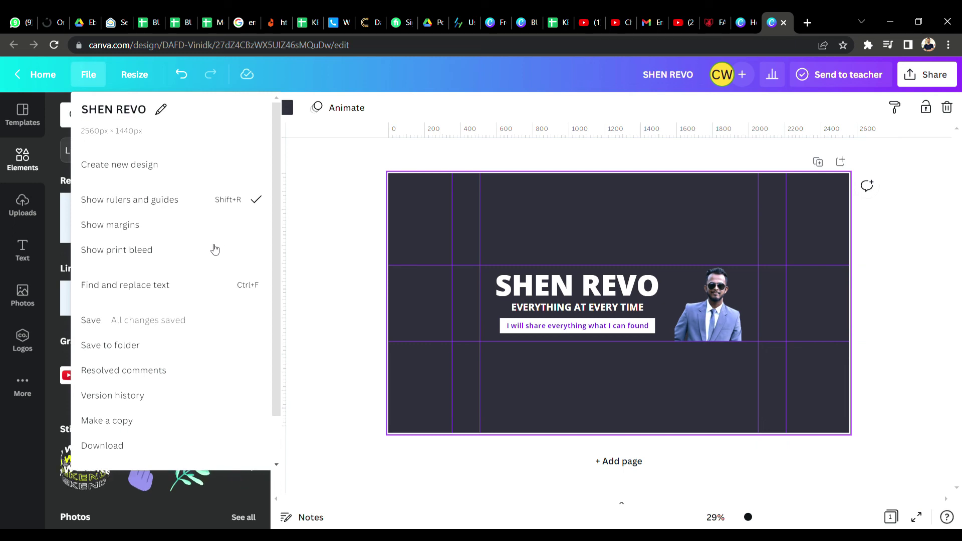
Uncheck Show rulers and guides to hide the purple guide lines.
left_click(150, 199)
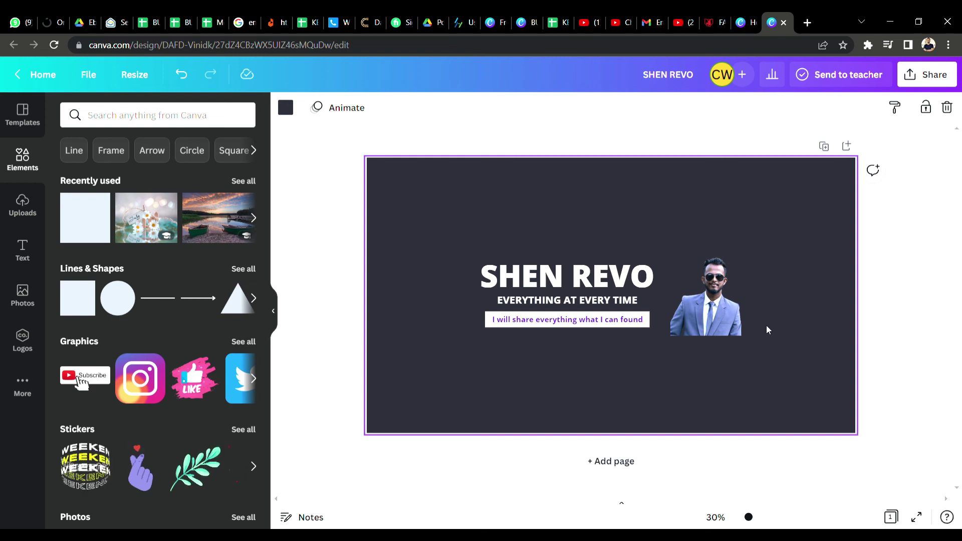
Download the SHEN REVO banner as a 2560 × 1440 px PNG file.
left_click(271, 308)
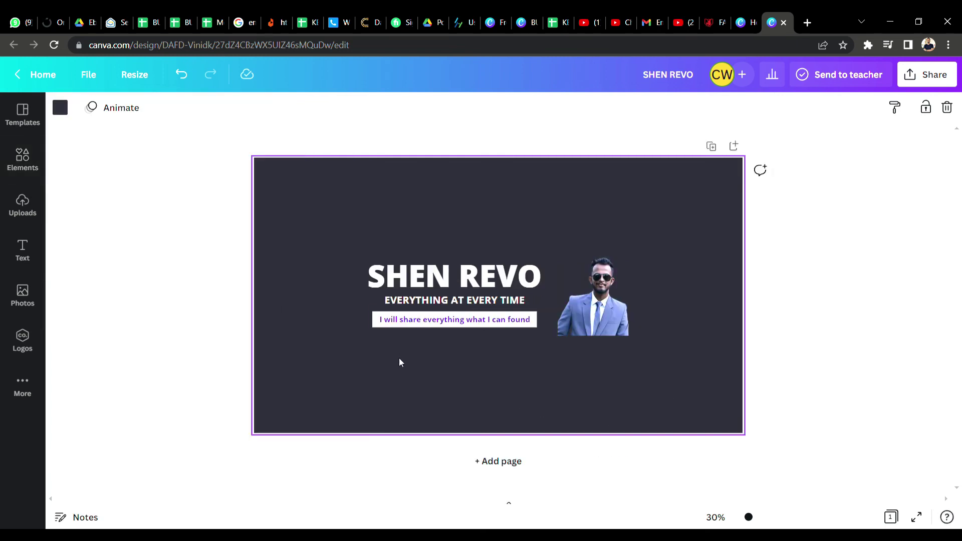
left_click(950, 79)
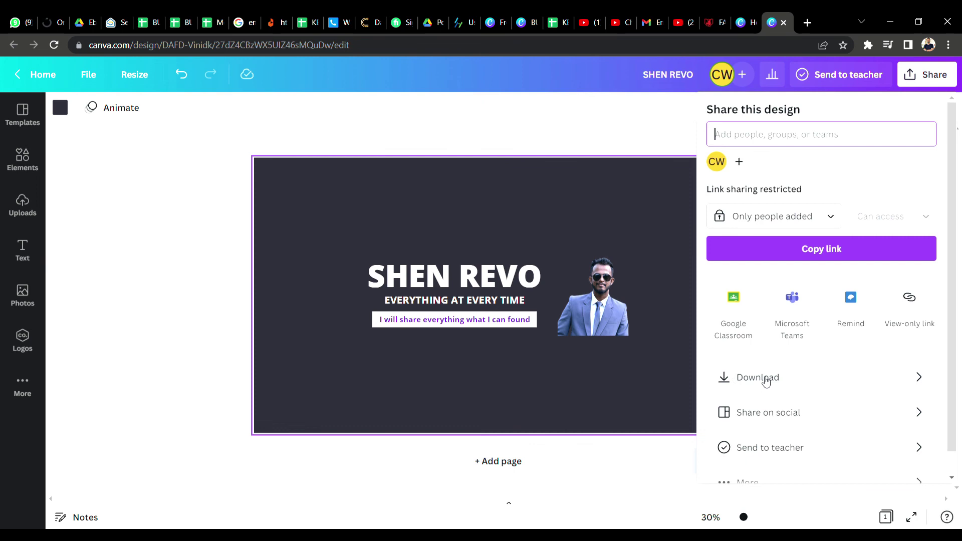
left_click(766, 379)
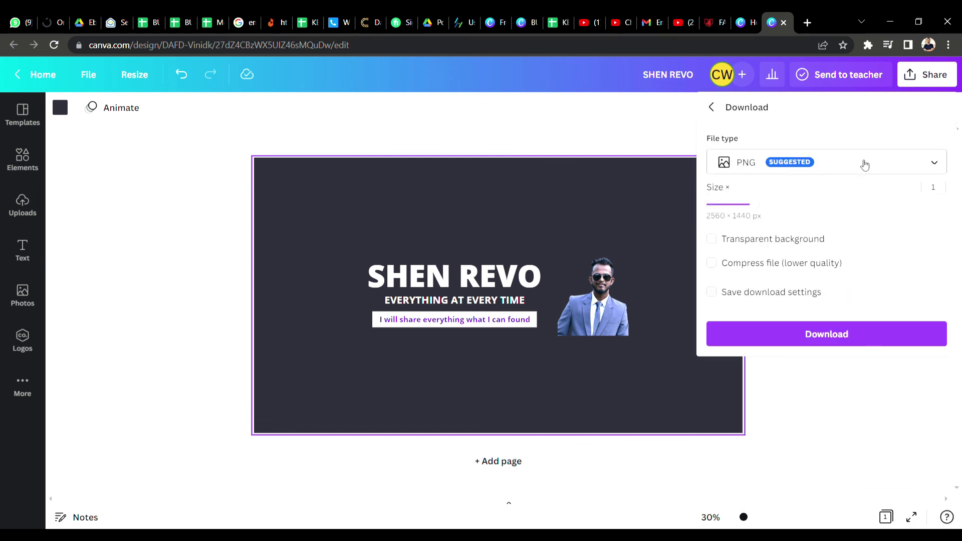
left_click(916, 167)
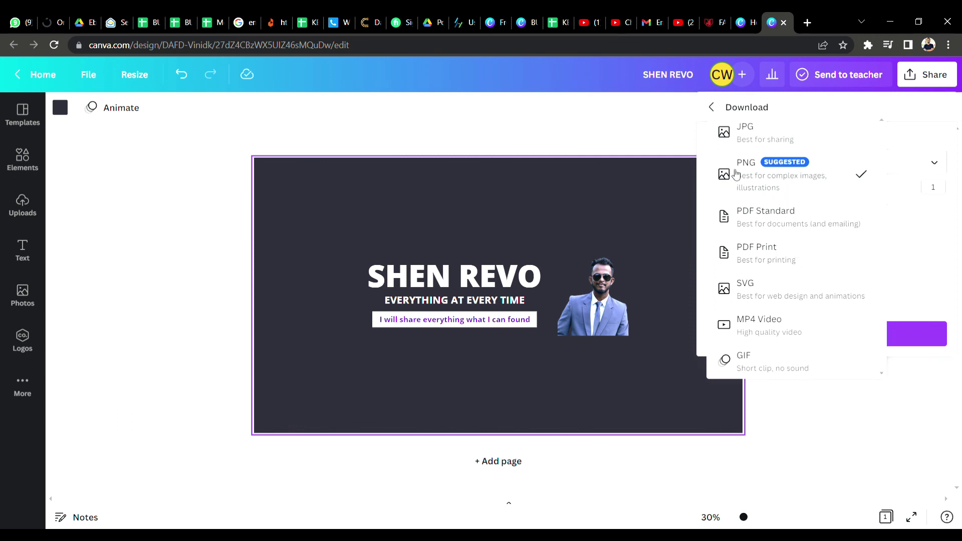
left_click(838, 177)
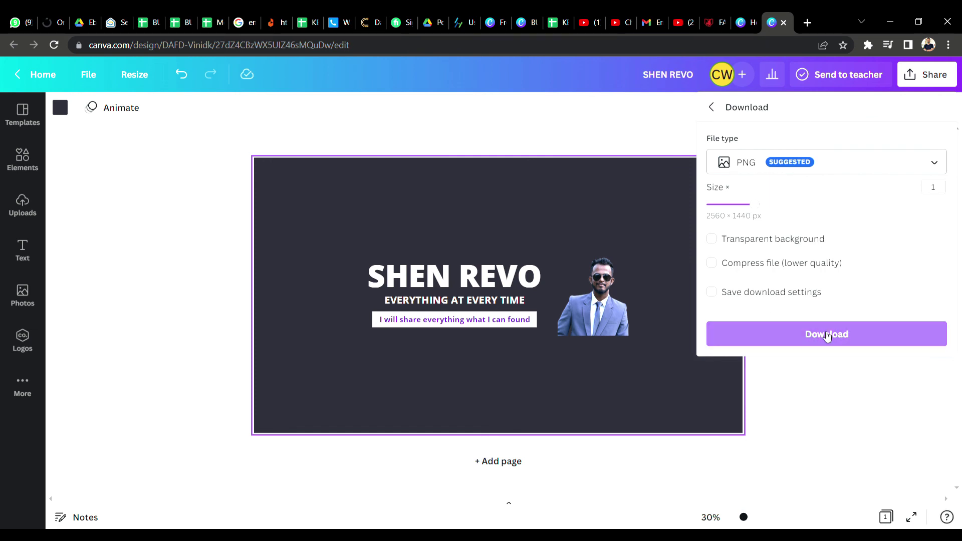
left_click(826, 337)
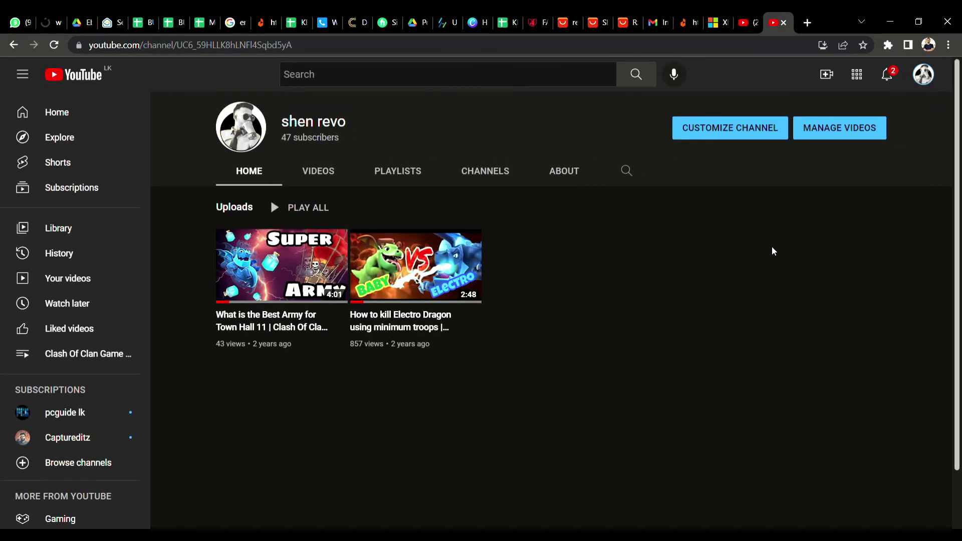
Open Channel customization in YouTube Studio for the shen revo channel.
left_click(927, 73)
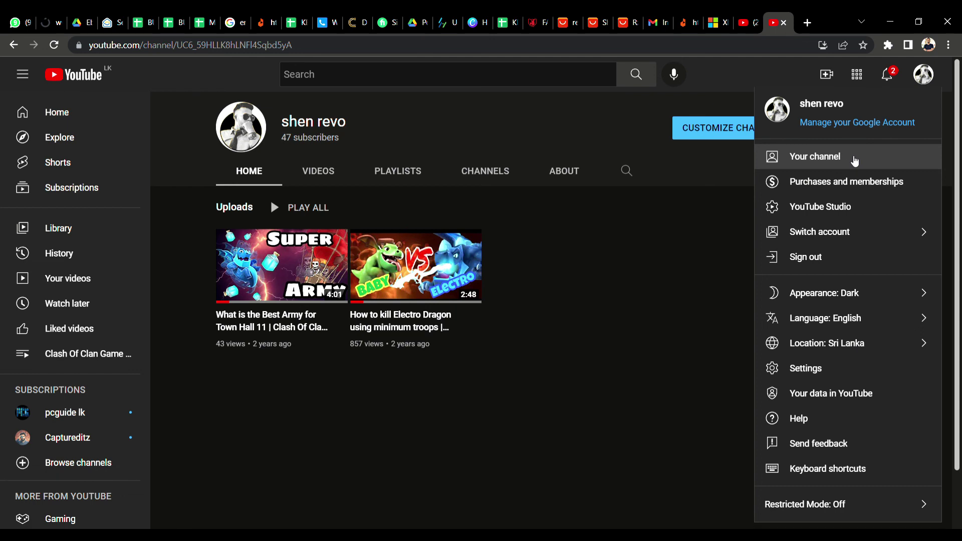
left_click(854, 159)
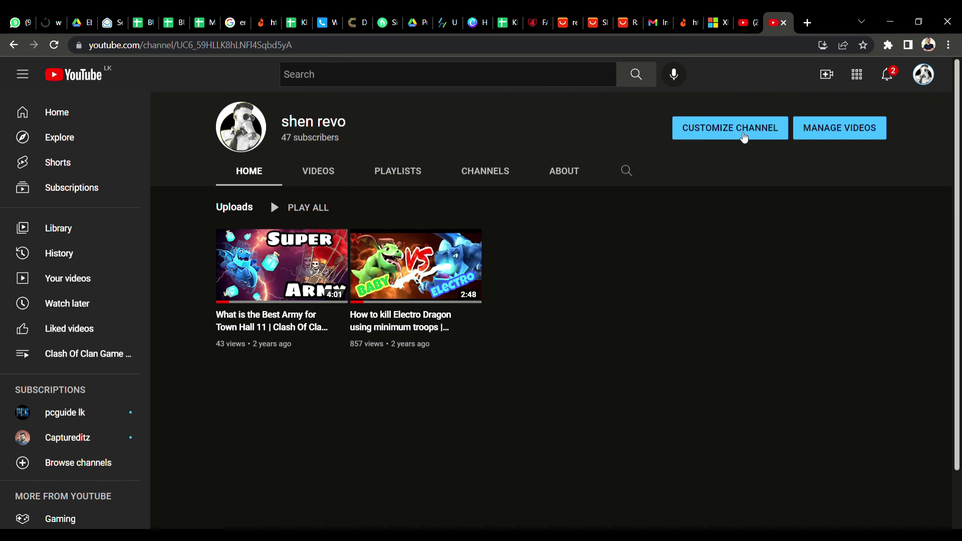
left_click(743, 133)
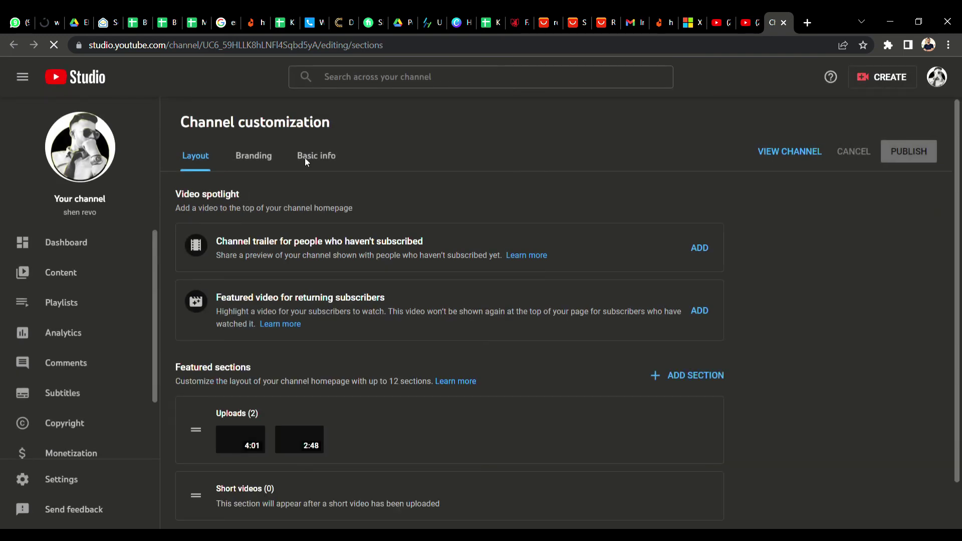
Upload the SHEN REVO PNG as the Banner image under Branding and confirm the crop.
left_click(252, 159)
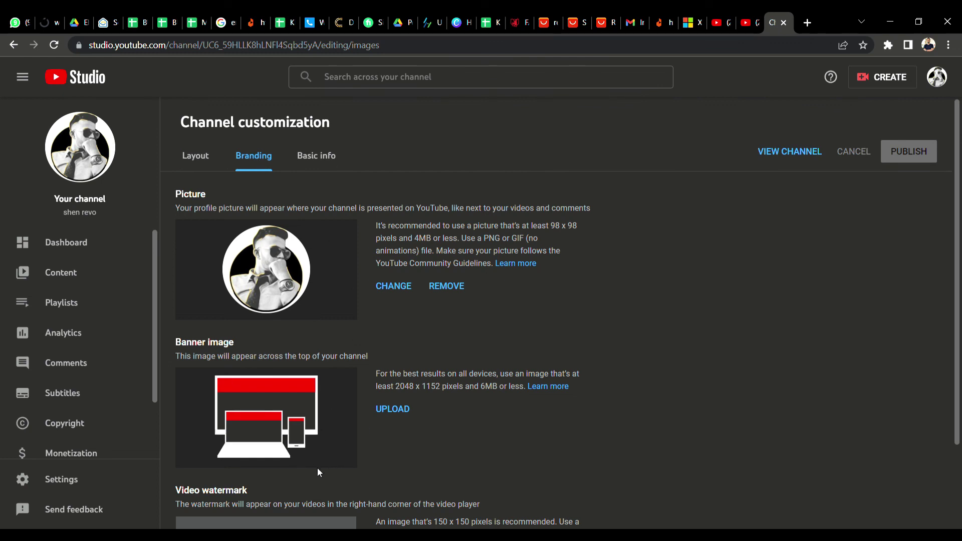
left_click(399, 410)
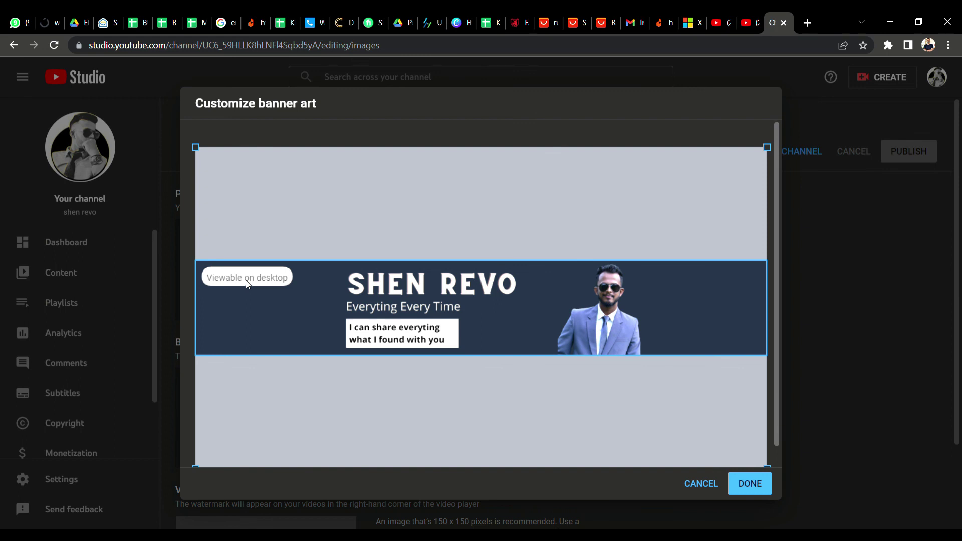
mouse_move(365, 278)
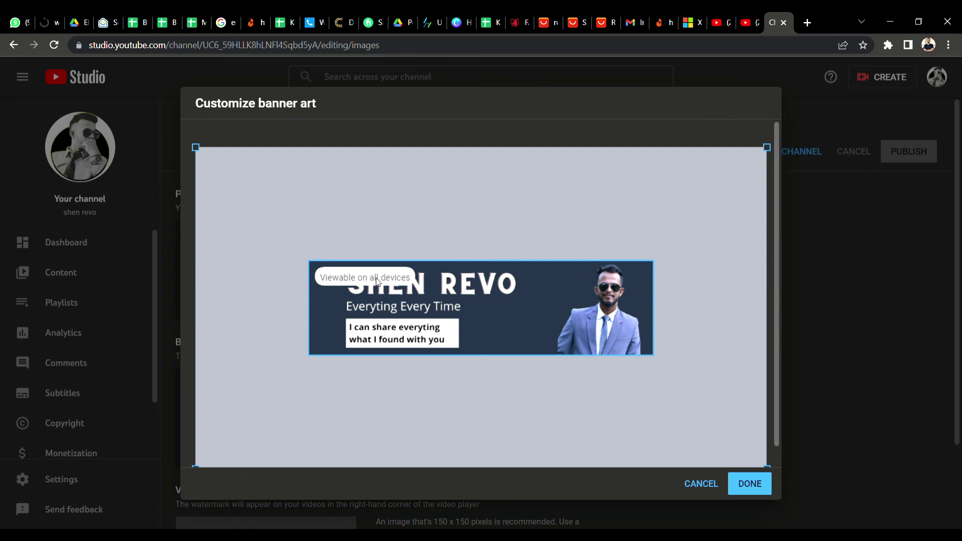
left_click(750, 484)
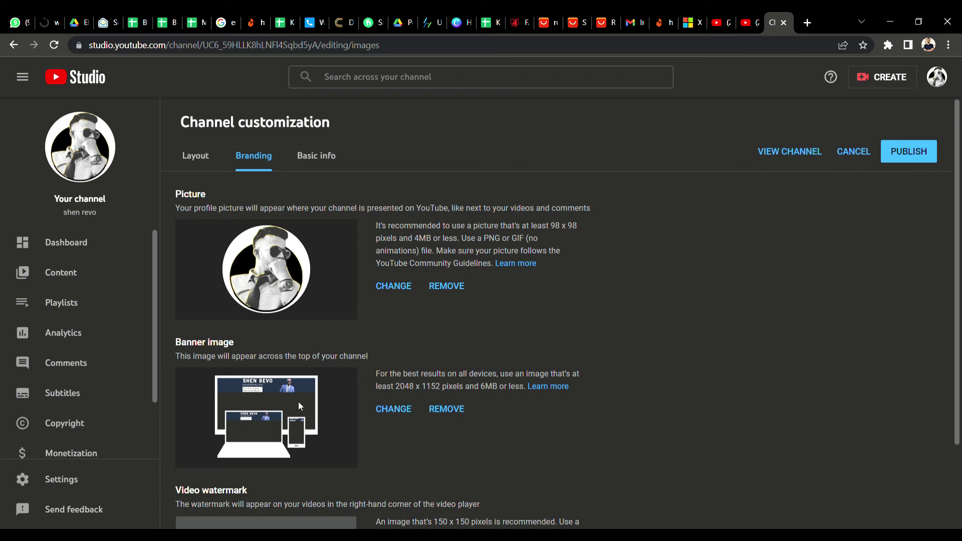
Publish the banner change and view the channel page with the new SHEN REVO banner.
left_click(928, 157)
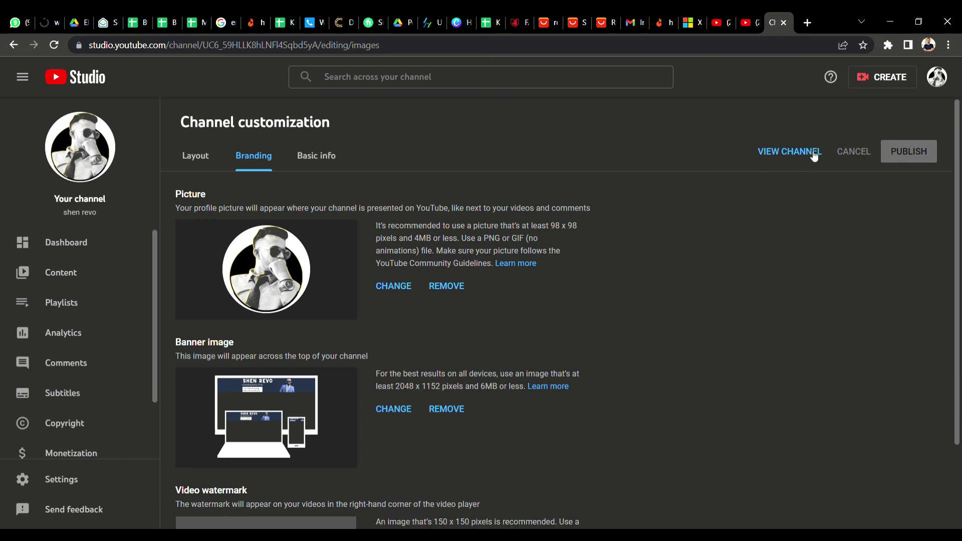
left_click(781, 150)
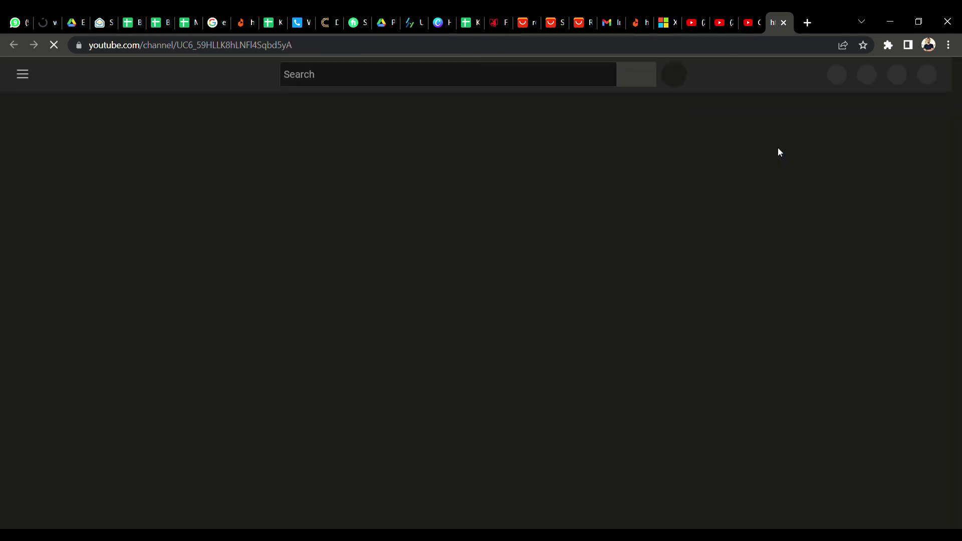